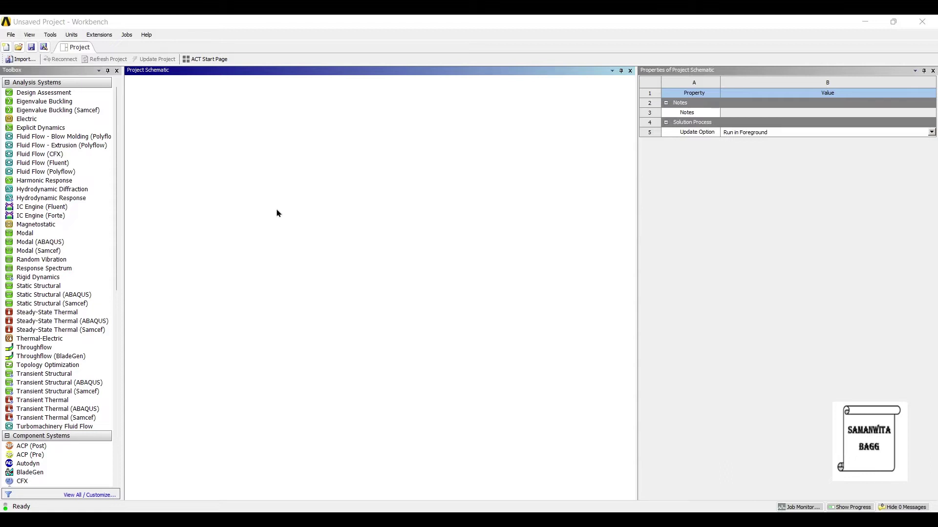
- Add a Static Structural system to the project schematic and review Structural Steel in the General Materials library of its engineering data
double_click(52, 232)
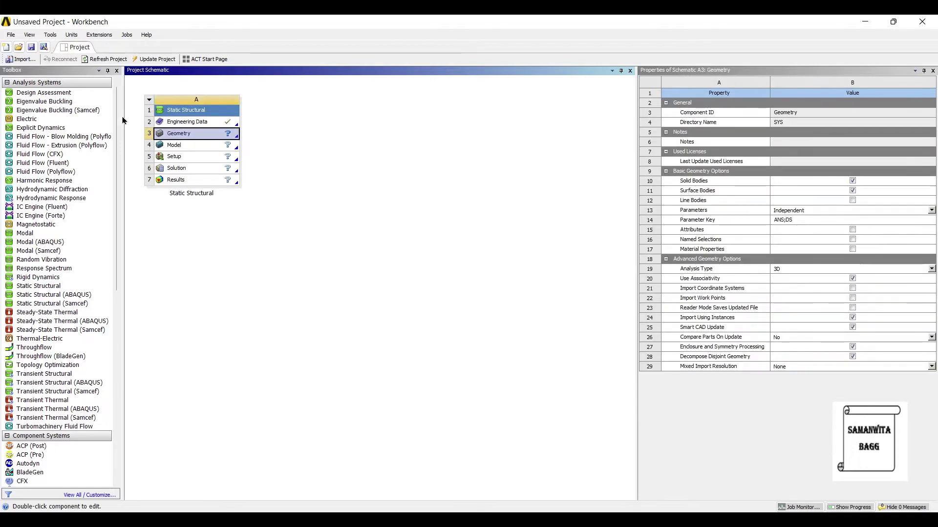
double_click(190, 121)
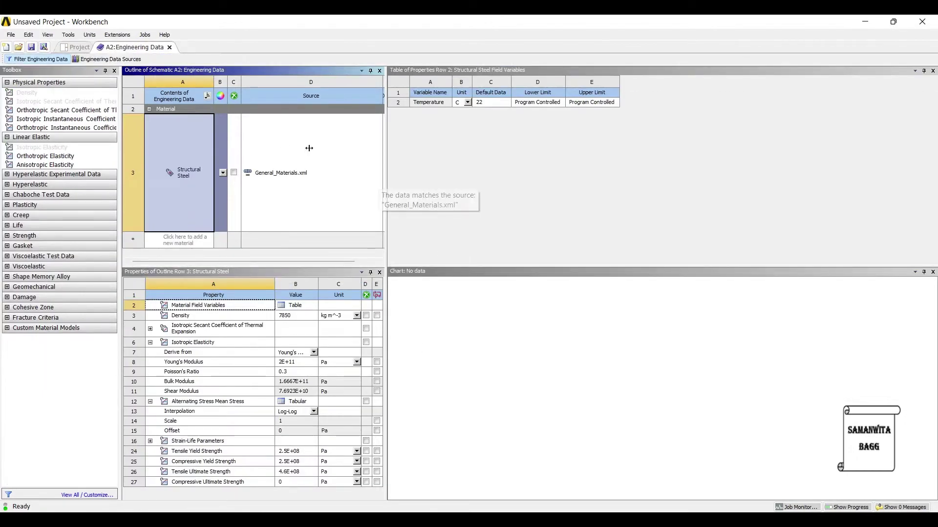
left_click_drag(386, 146, 544, 140)
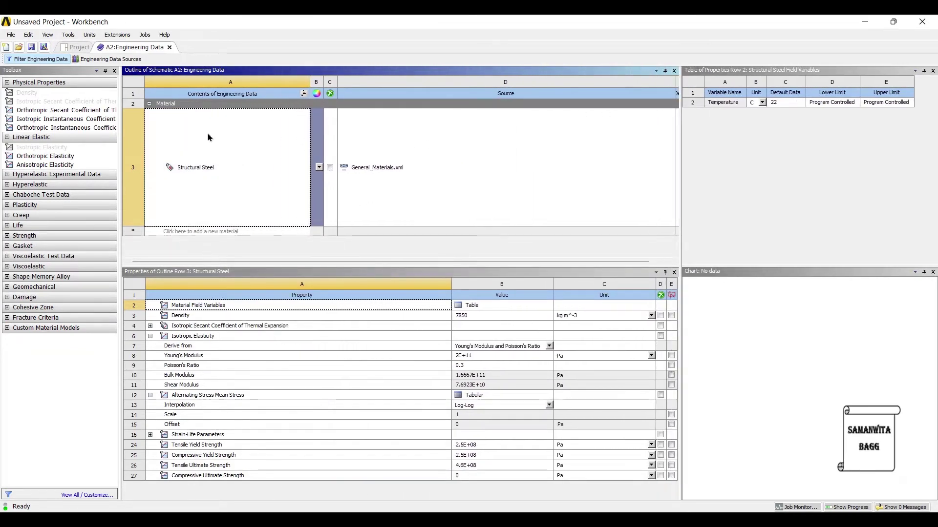
left_click(90, 47)
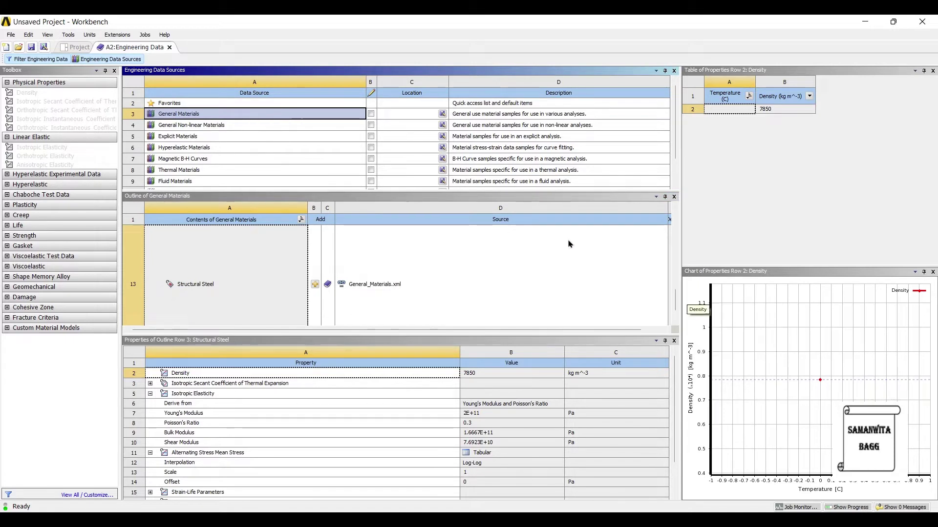
scroll(403, 247, "down", 2)
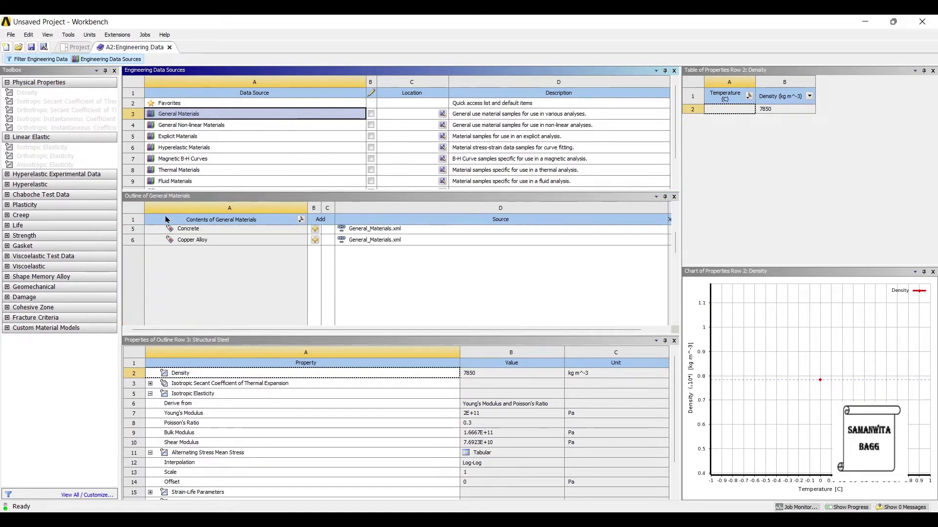
left_click(251, 196)
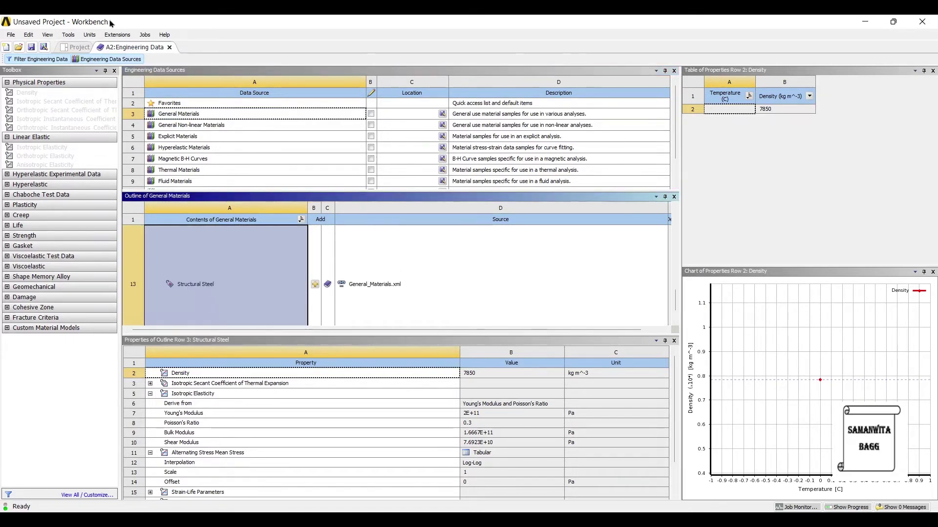
left_click(75, 47)
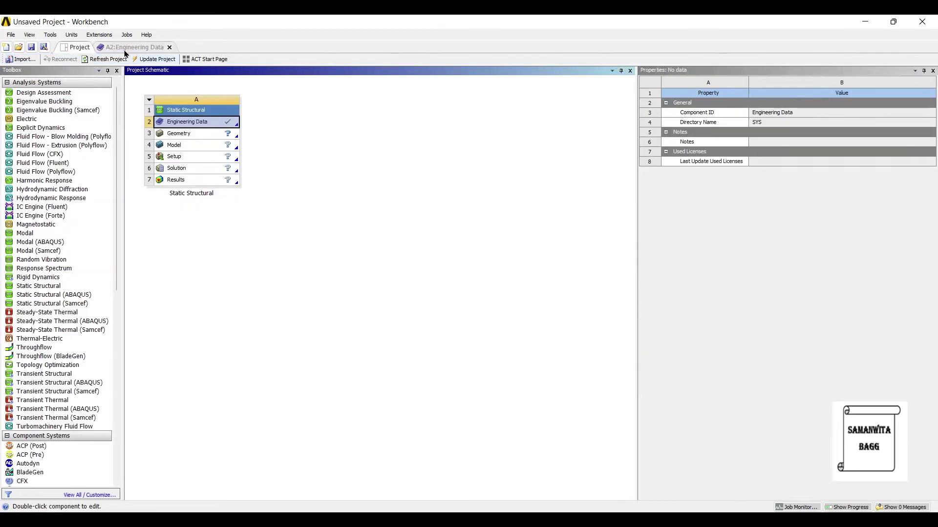
left_click(124, 58)
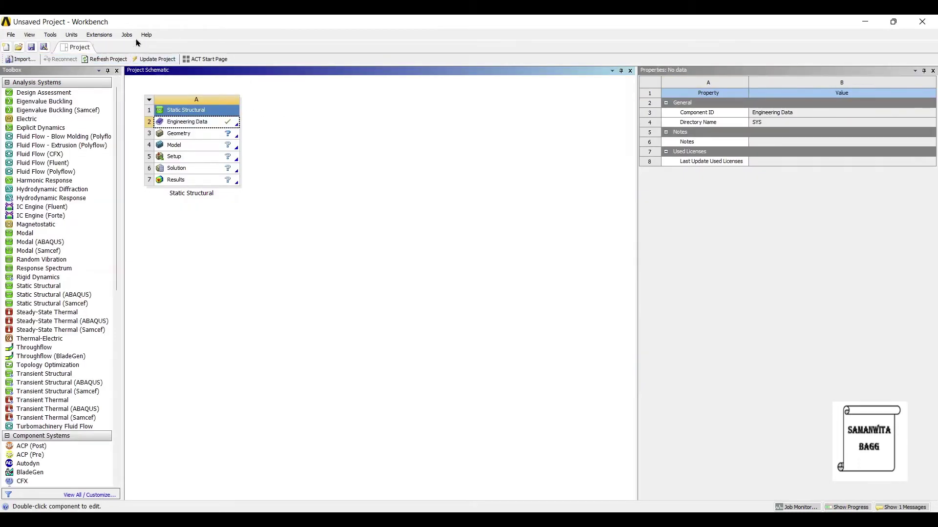
- Create a new DesignModeler geometry for the Static Structural system and set its length unit to millimetres
key("Down")
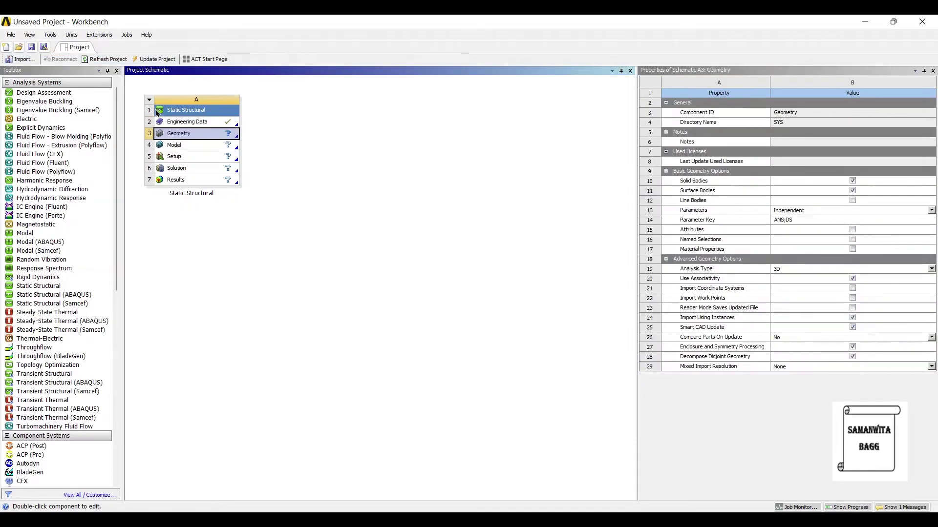
key("shift+F10")
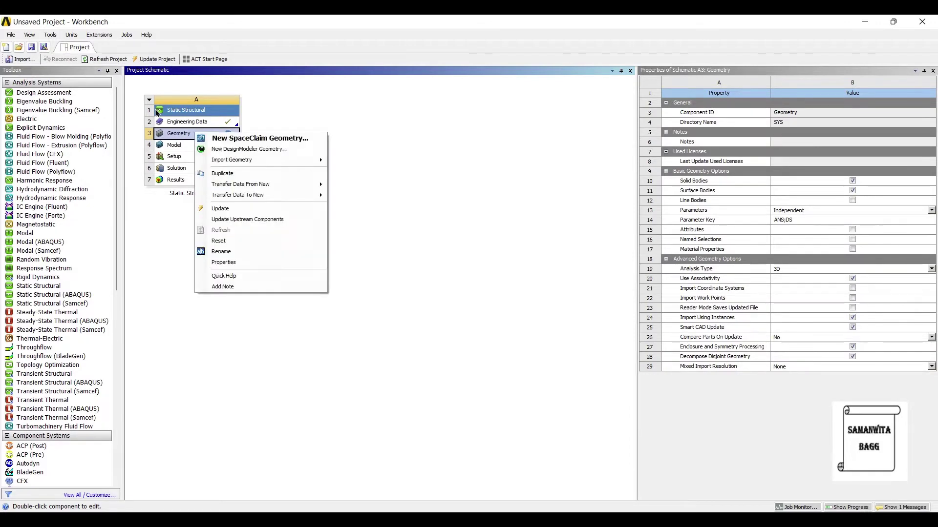
key("Down")
key("Down")
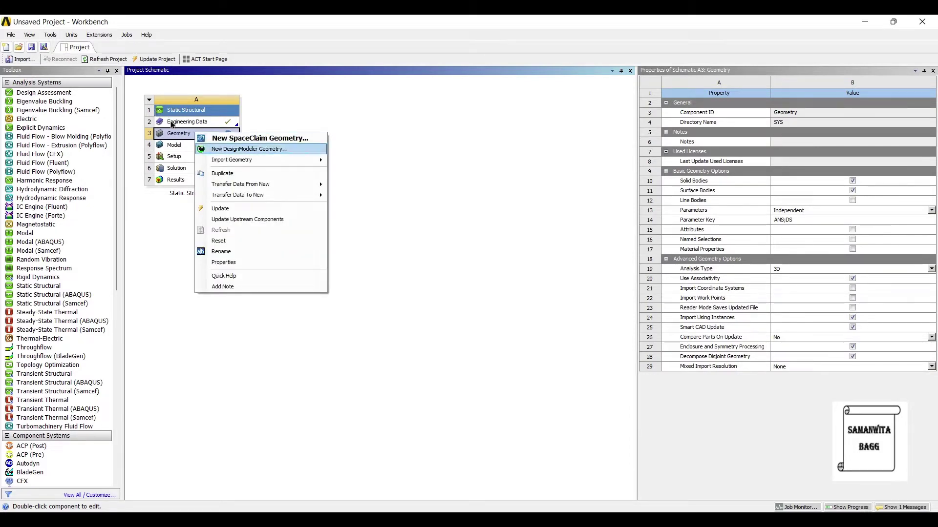
key("Return")
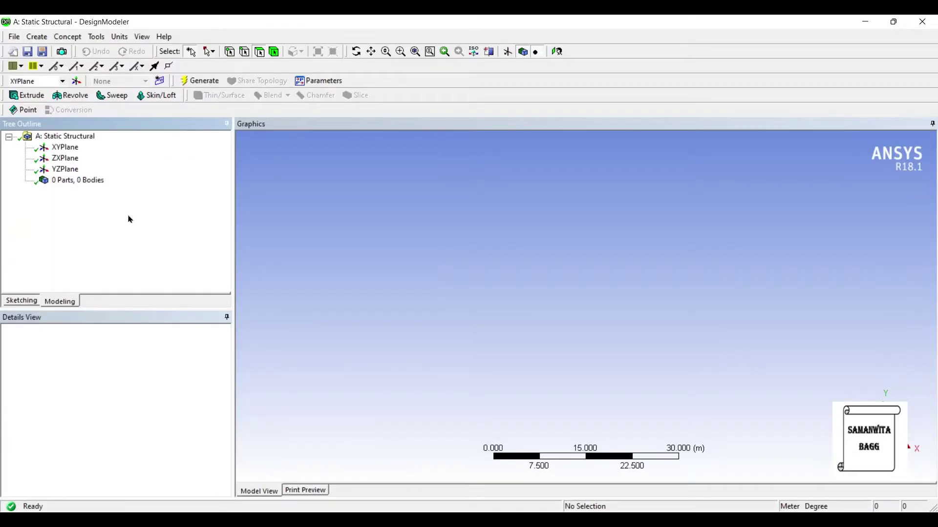
left_click(114, 37)
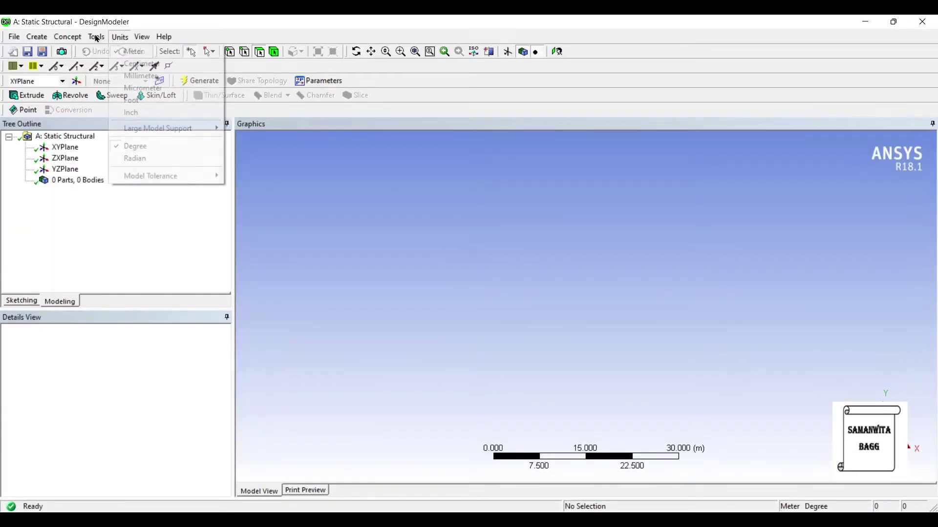
left_click(140, 76)
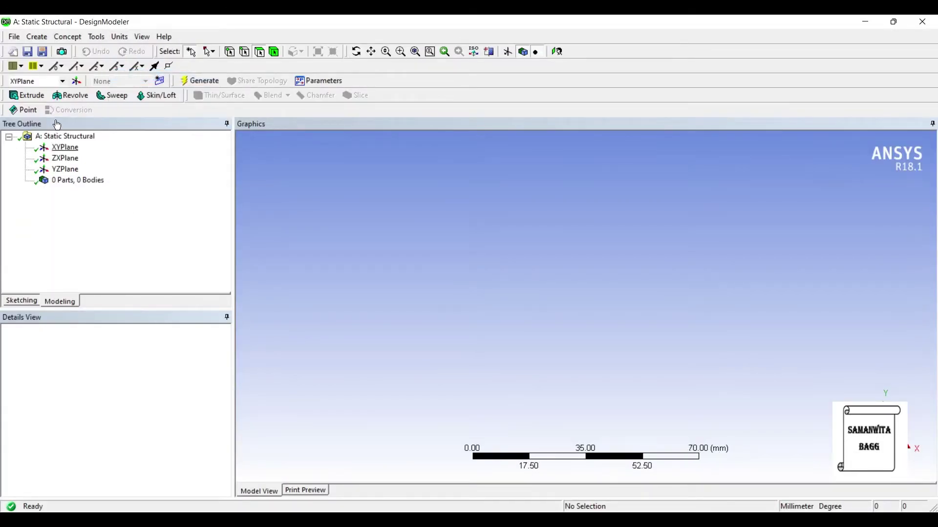
- Sketch a rectangle about 20 mm wide and 19 mm high around the origin on the XYPlane
left_click(65, 147)
left_click(445, 50)
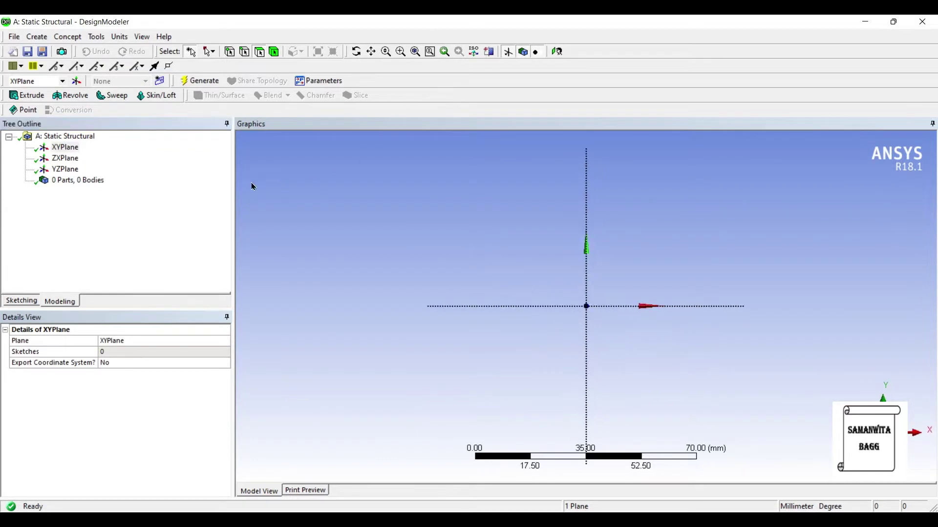
left_click(21, 301)
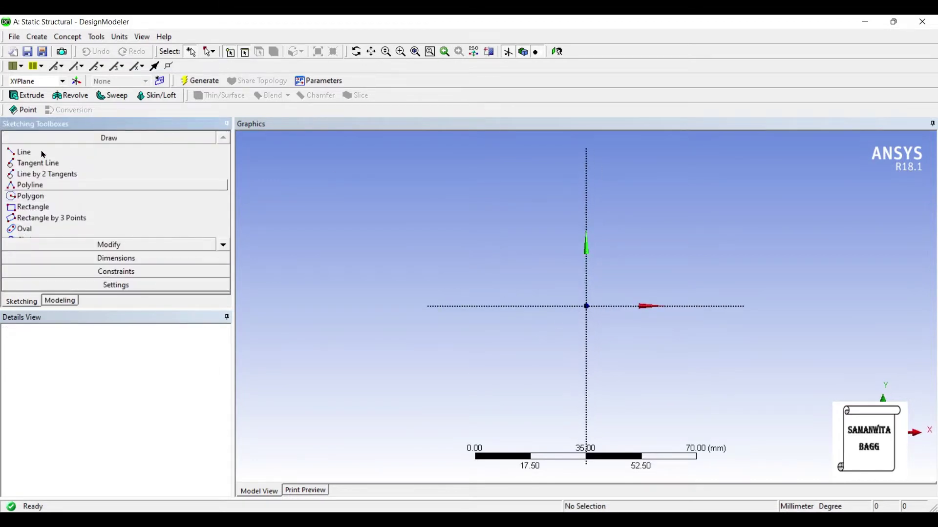
left_click(33, 207)
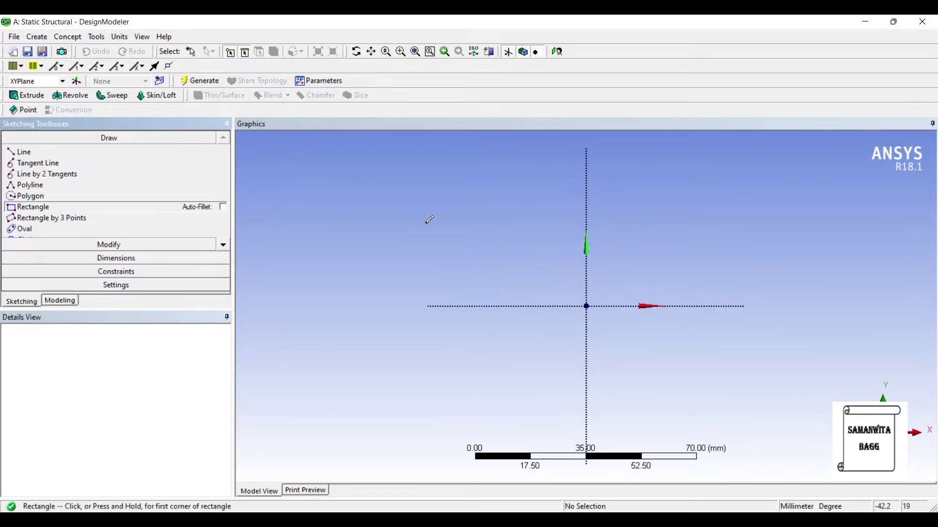
left_click(445, 221)
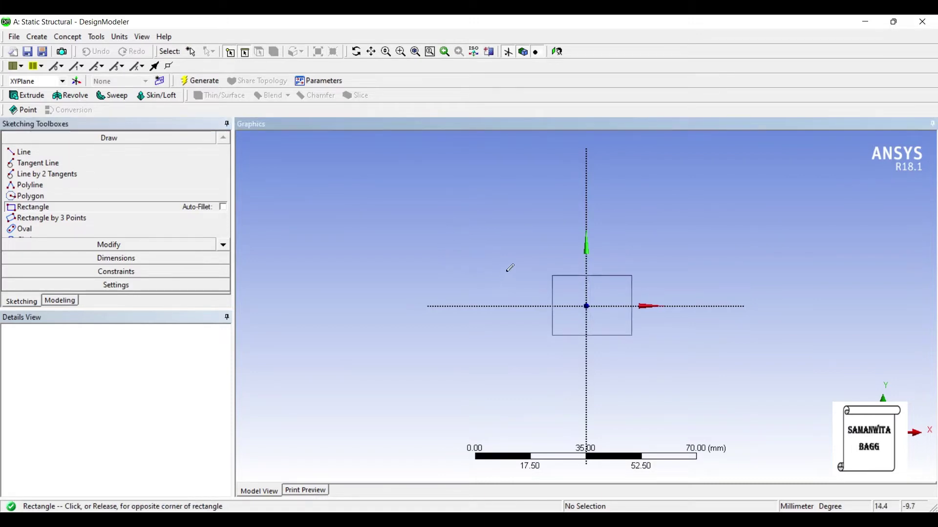
left_click(616, 337)
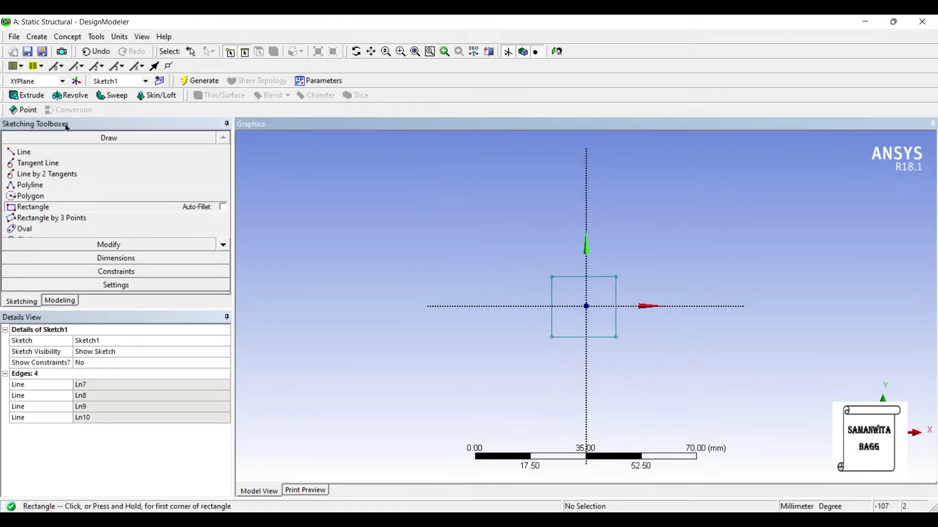
- Dimension the rectangle's width along its upper edge and its height along its left edge
left_click(116, 258)
left_click(572, 277)
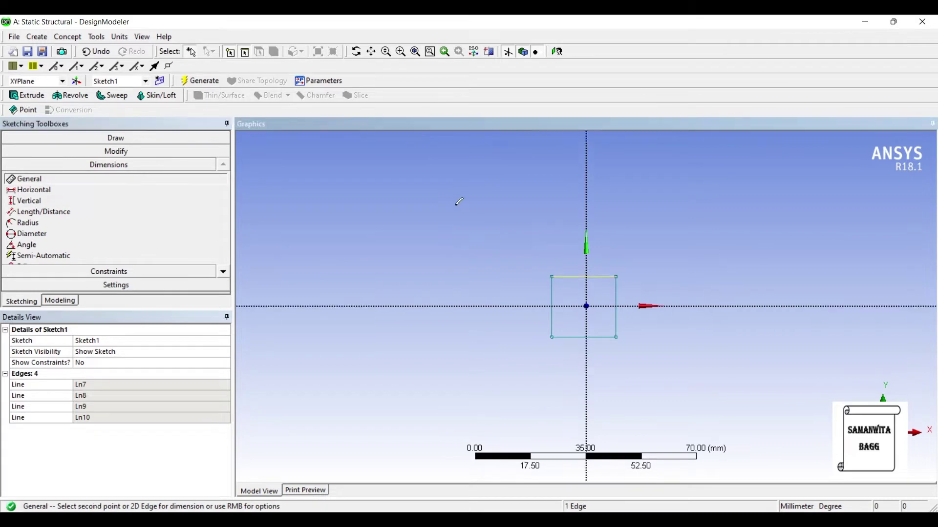
left_click(569, 249)
left_click(552, 300)
left_click(524, 300)
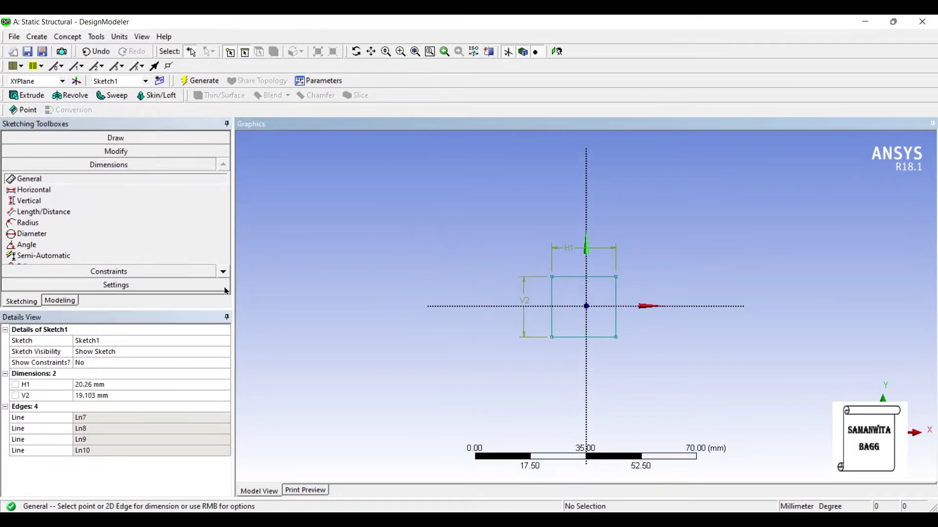
- Set the rectangle's width to 25 mm and its height to 20 mm
left_click(114, 385)
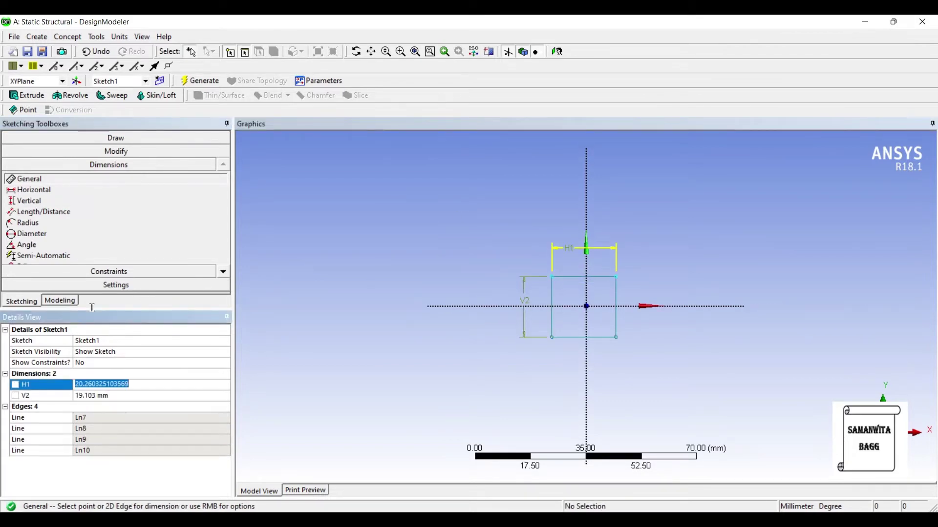
type("25")
key("Return")
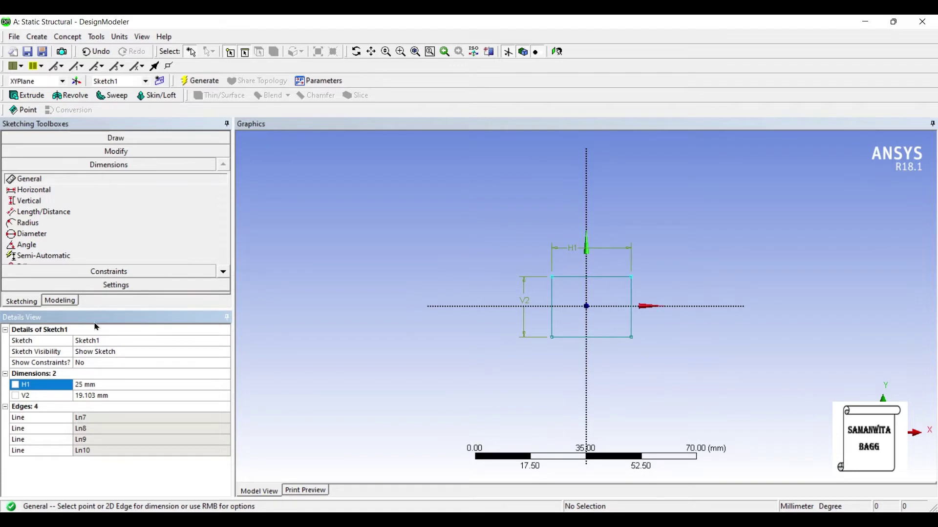
left_click(97, 395)
type("20")
key("Return")
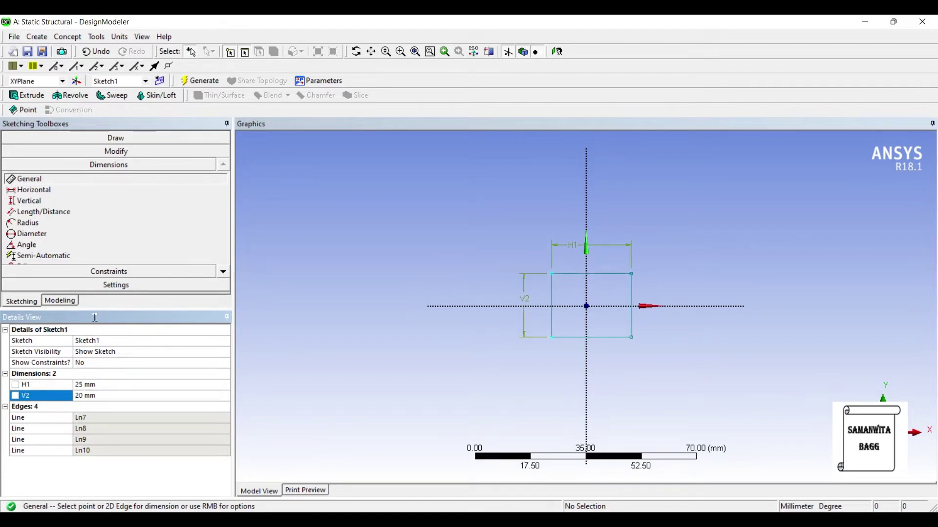
- Extrude the rectangle sketch to a depth of 400 mm with Add Material and generate the solid bar
left_click(26, 95)
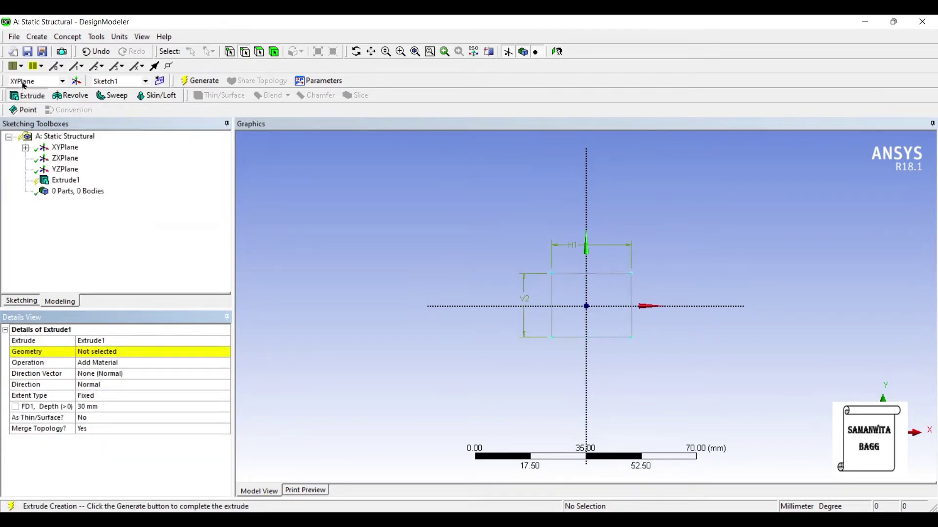
left_click(113, 352)
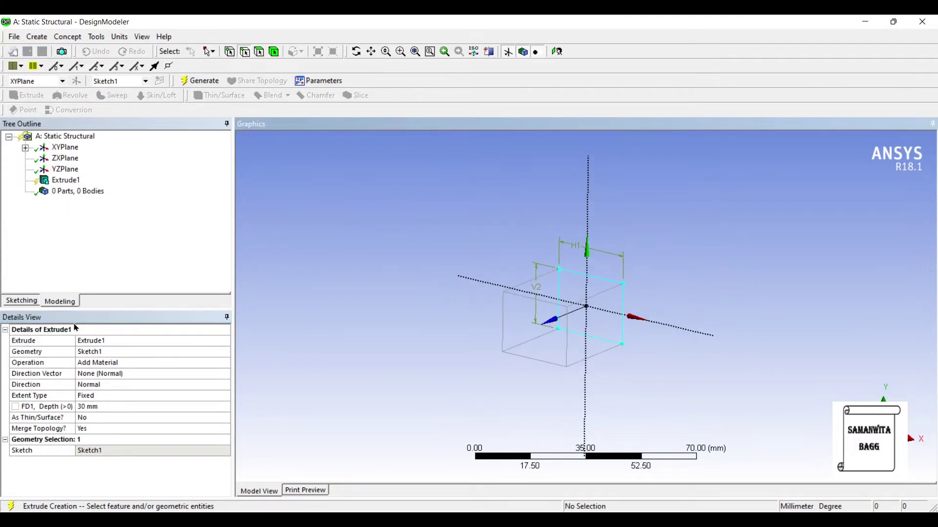
left_click(91, 406)
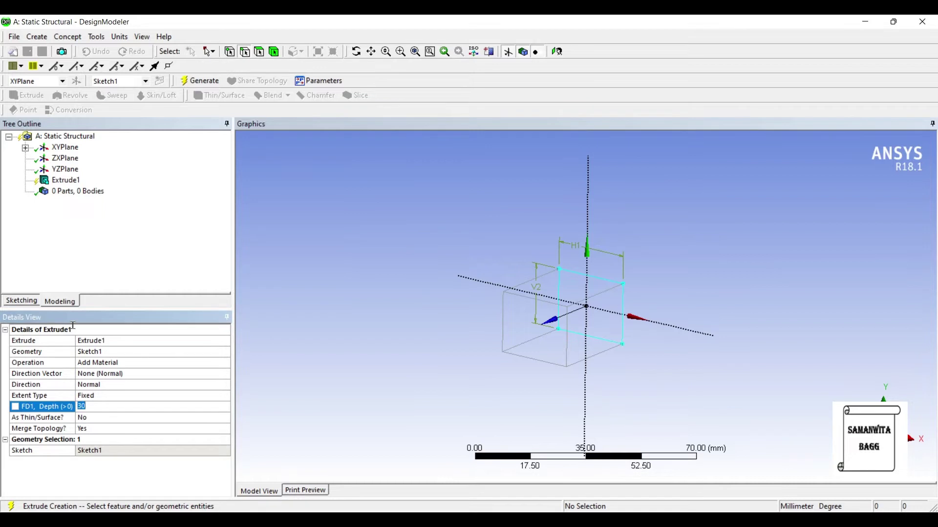
type("400")
key("Return")
left_click(198, 81)
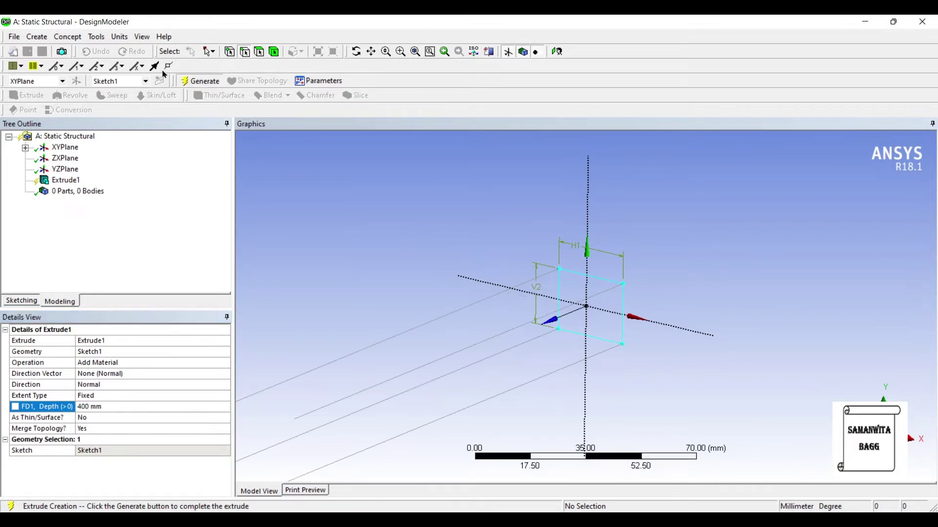
- Create and generate a new plane on the bar's end face opposite the sketch
middle_click_drag(394, 262, 498, 238)
scroll(489, 239, "up", 2)
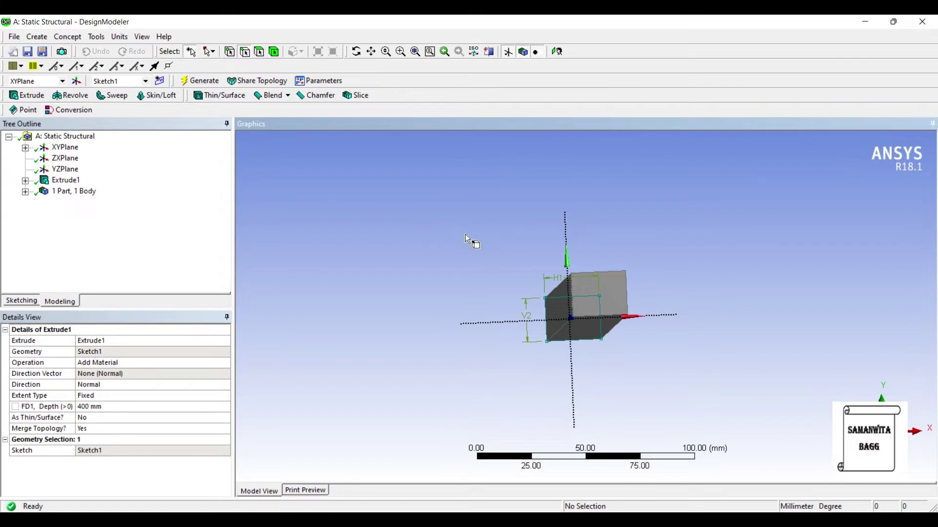
left_click(259, 51)
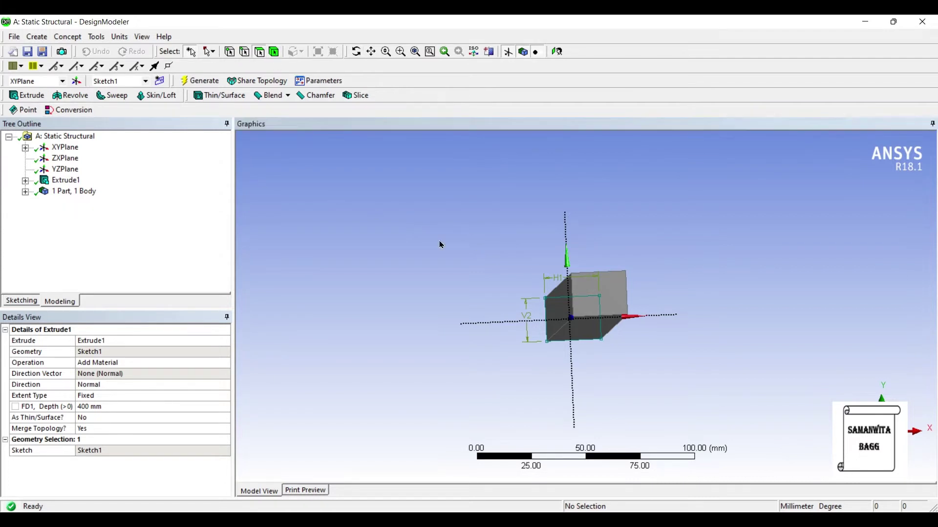
left_click(597, 293)
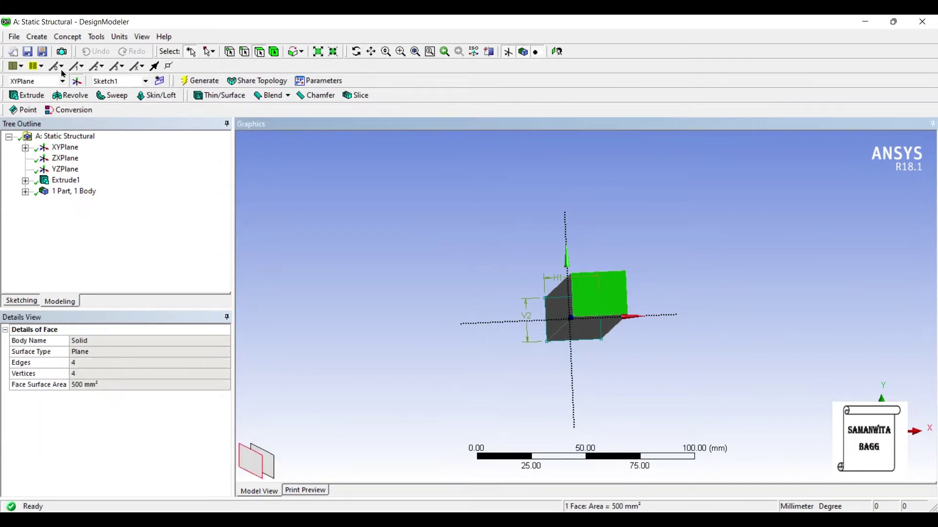
left_click(76, 81)
left_click(200, 80)
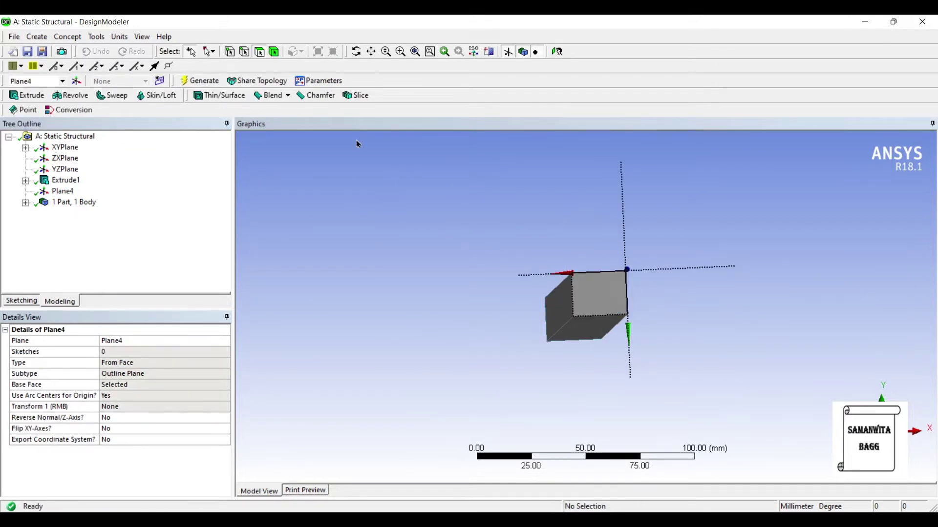
- Sketch a rectangle about 19.7 × 13.9 mm inside the bar's end face on the new plane
left_click(444, 52)
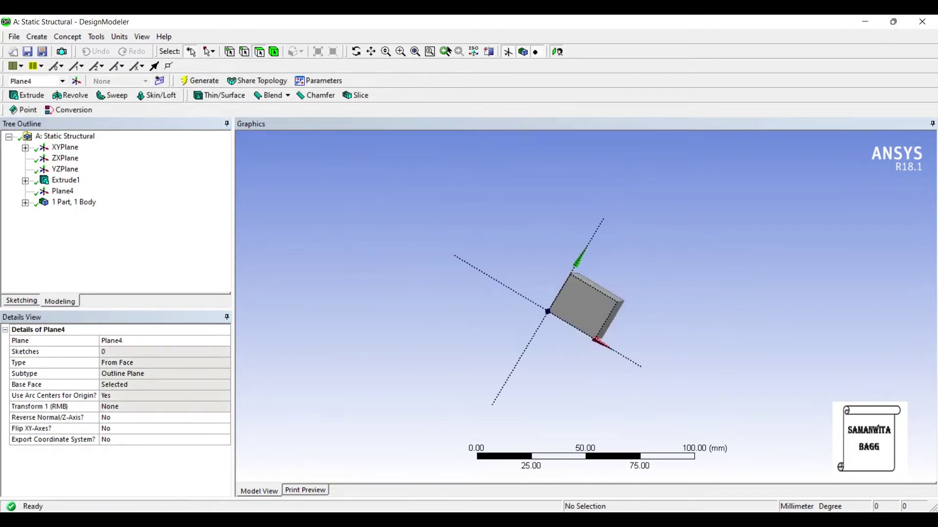
left_click(21, 300)
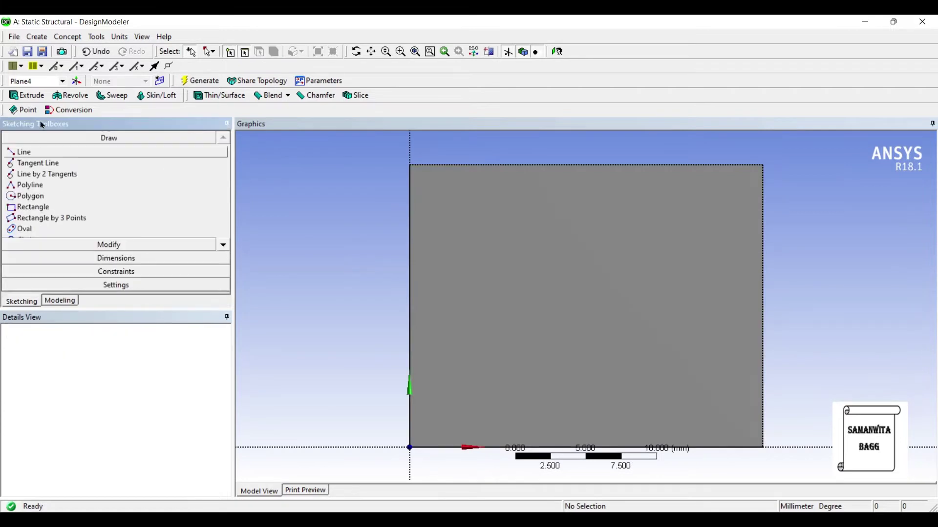
left_click(33, 207)
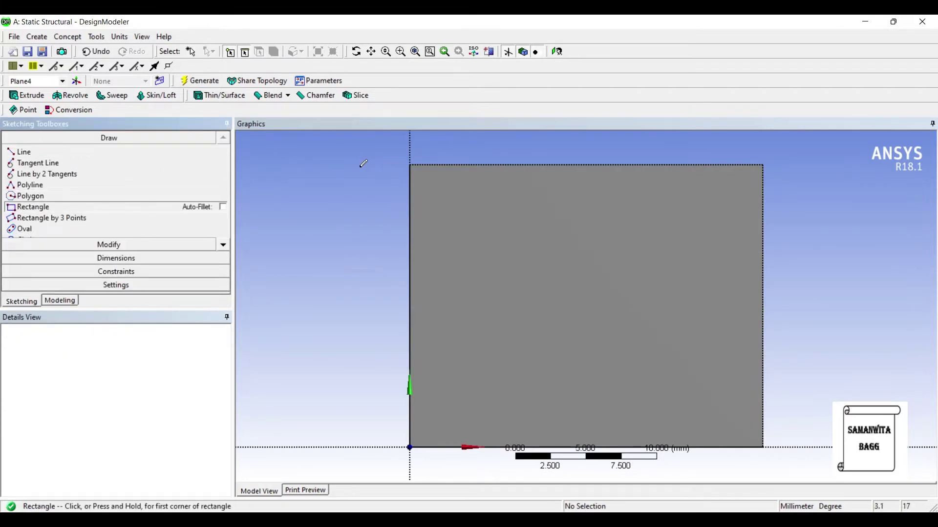
left_click(450, 205)
left_click(727, 402)
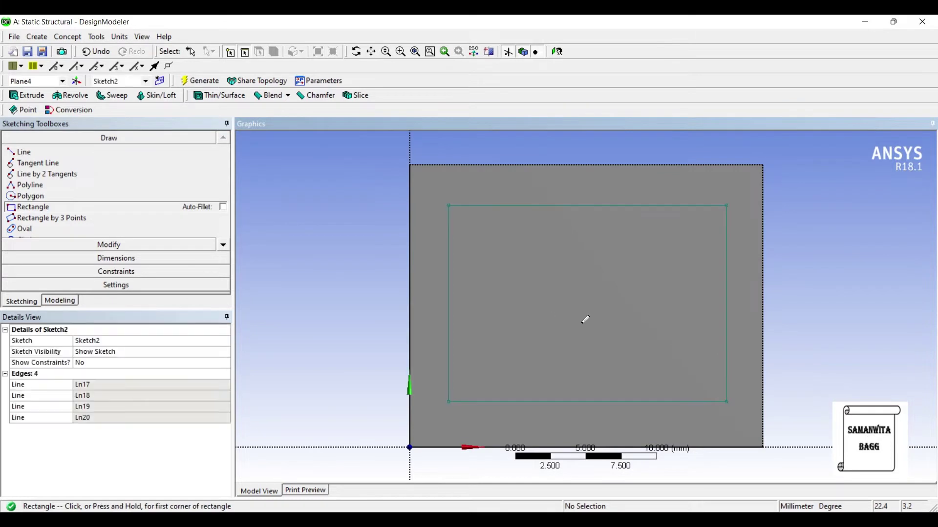
- Dimension the inner rectangle's width along its upper edge and its height along its left edge
left_click(116, 257)
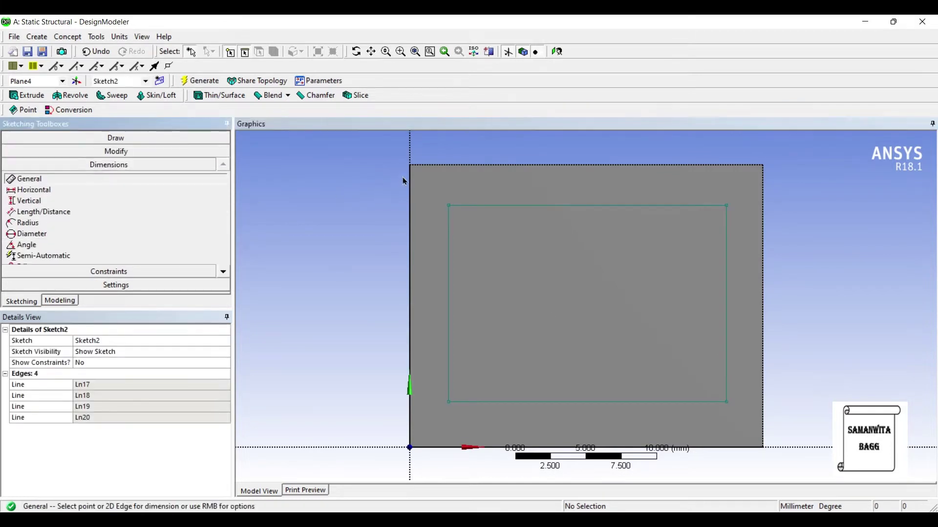
left_click(454, 205)
left_click(441, 140)
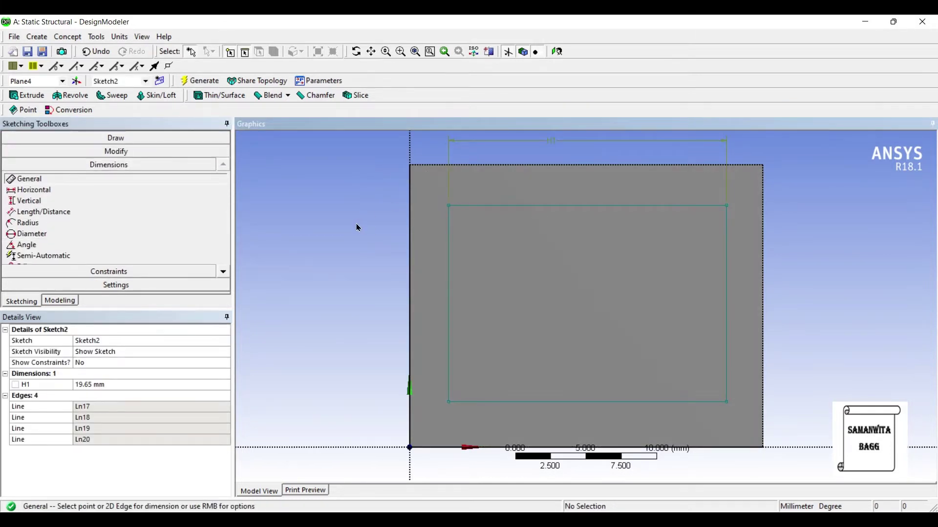
left_click(449, 227)
left_click(364, 222)
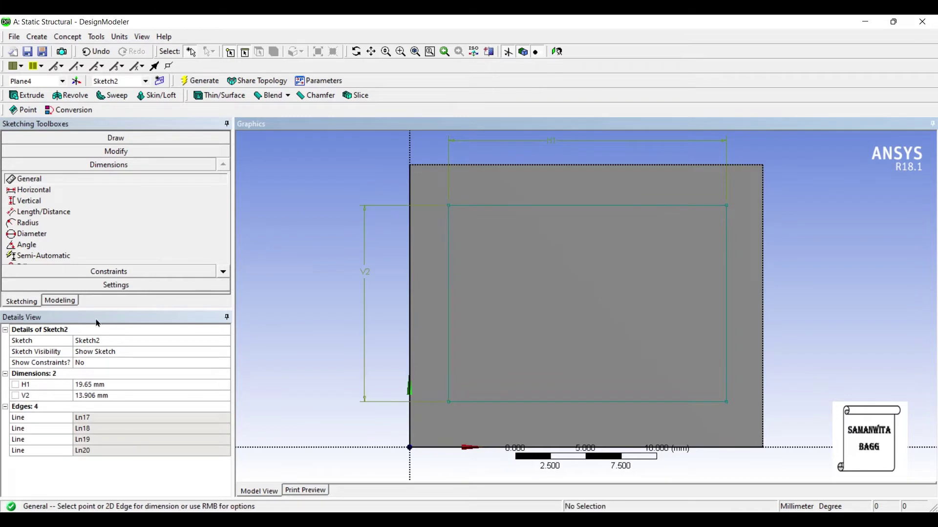
- Set the inner rectangle's width to 20 mm and its height to 15 mm
left_click(111, 385)
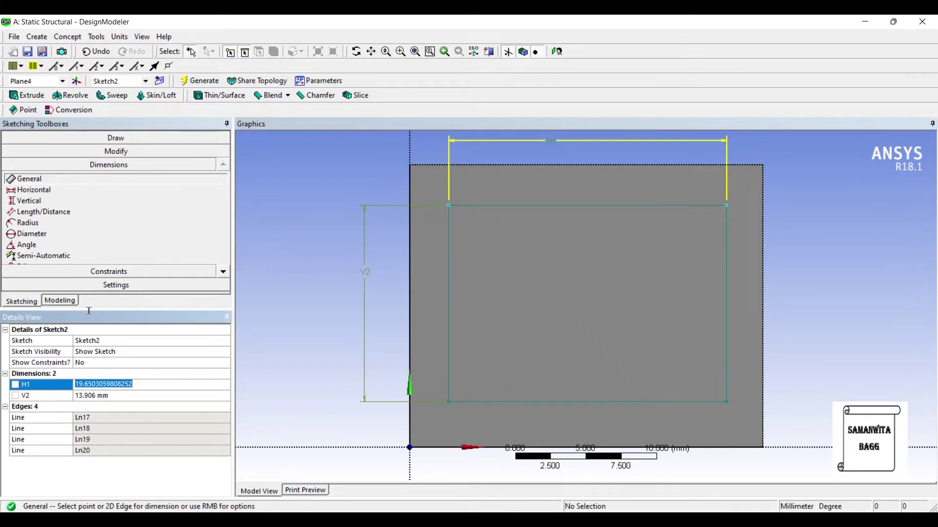
type("20")
key("Return")
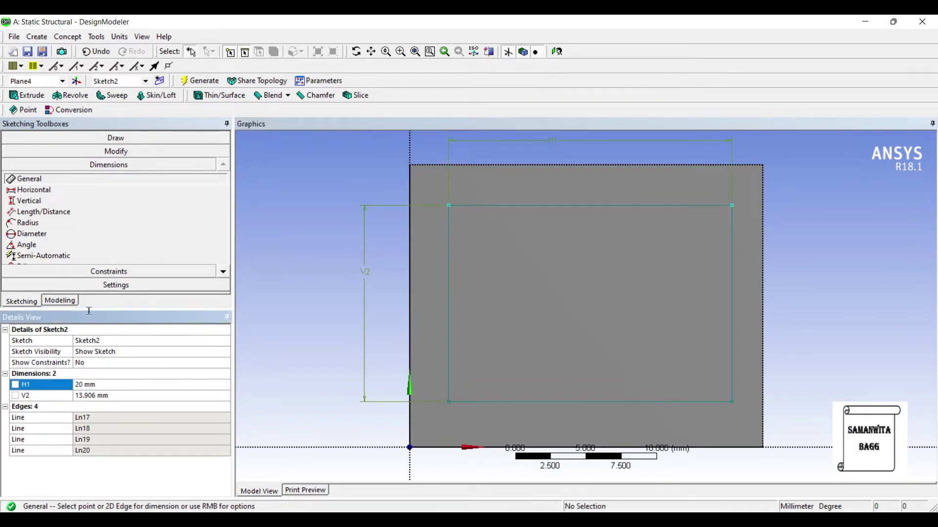
left_click(107, 395)
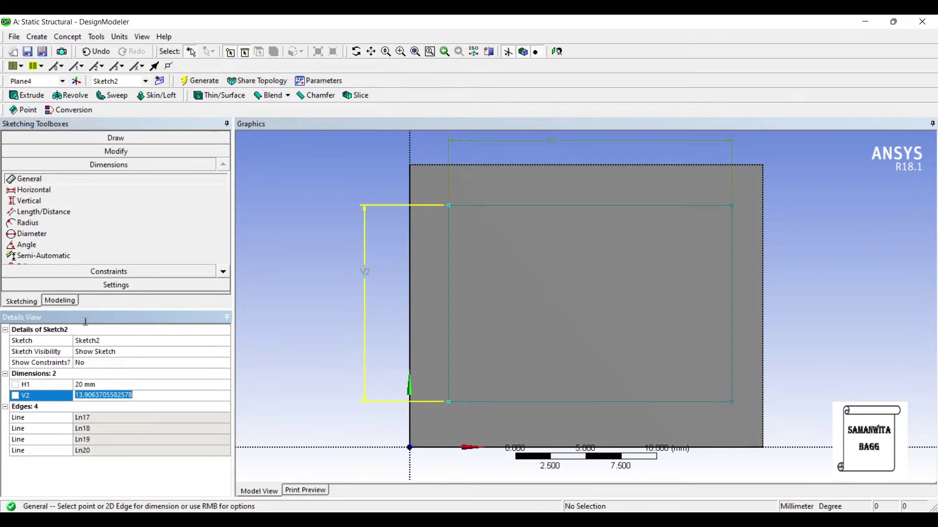
type("12")
key("Return")
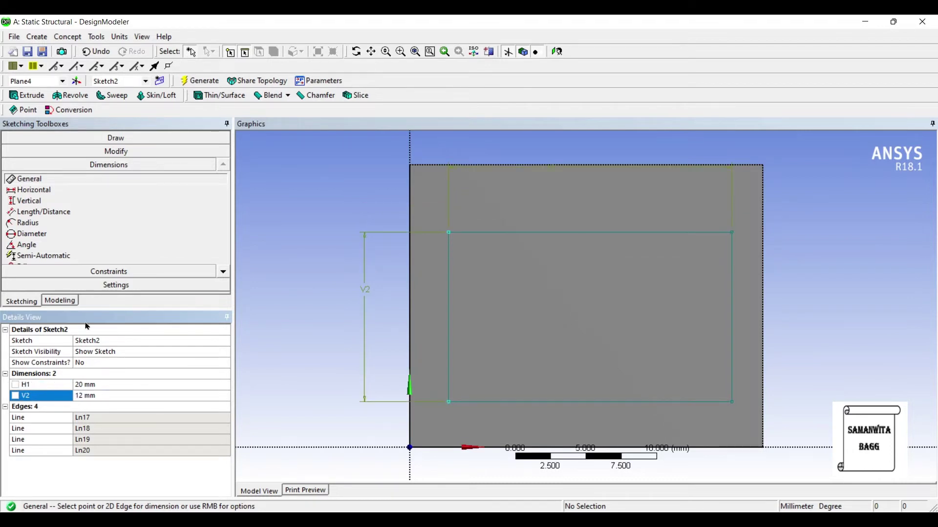
key("Return")
type("15")
key("Return")
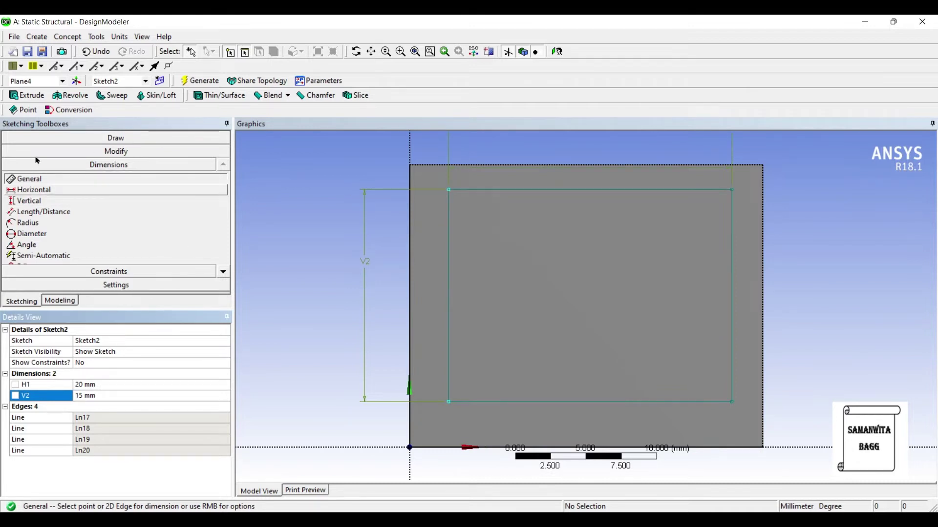
- Dimension the inner rectangle's horizontal offset from the face's left edge and its vertical offset from the face's upper edge
left_click(34, 190)
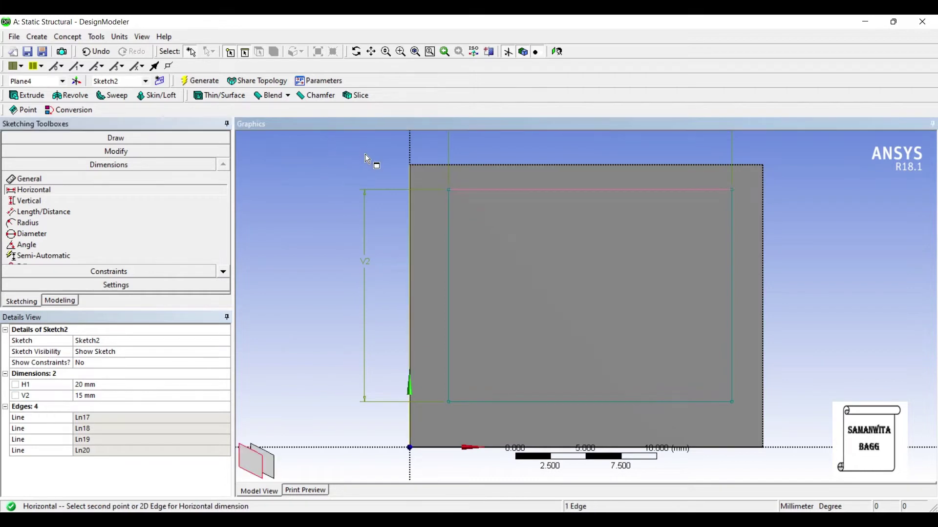
left_click(449, 190)
left_click(434, 151)
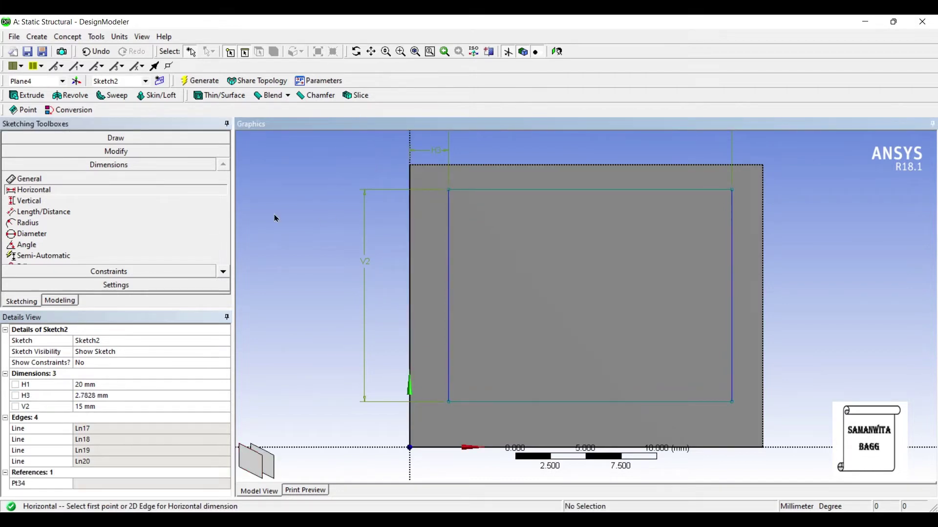
left_click(29, 200)
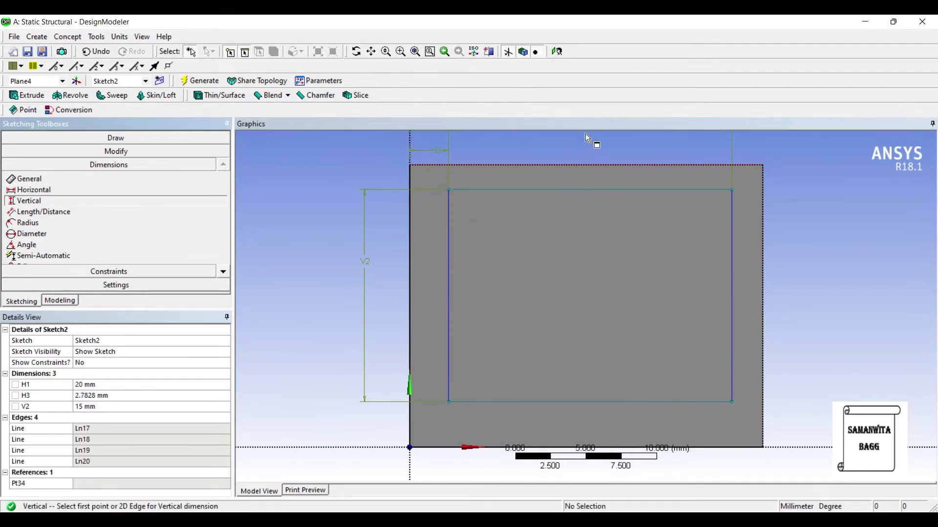
left_click(584, 155)
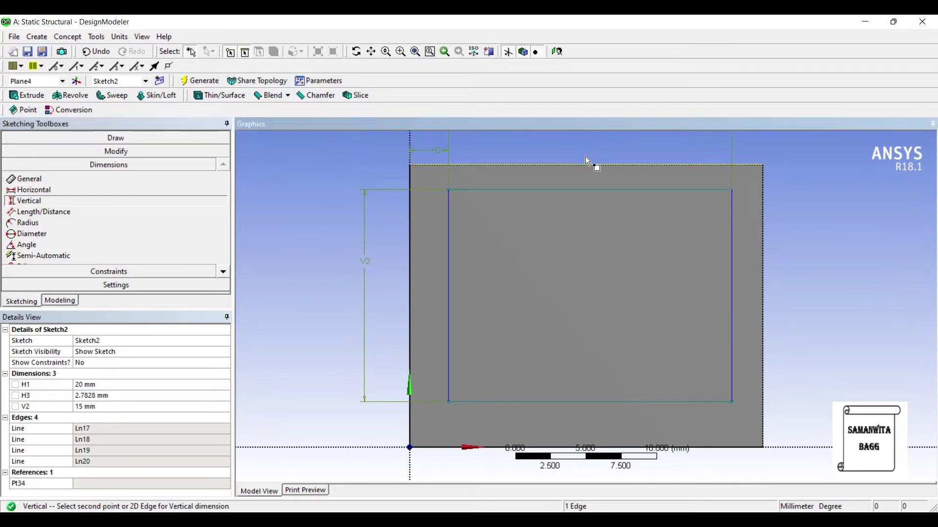
left_click(585, 190)
left_click(797, 188)
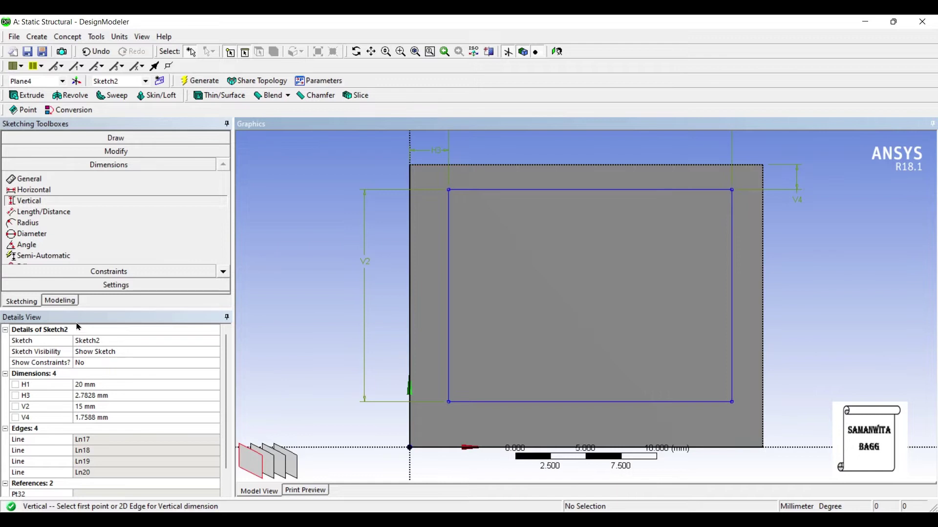
- Set the inner rectangle's horizontal and vertical offsets from the face edges to 2.5 mm each
left_click(96, 395)
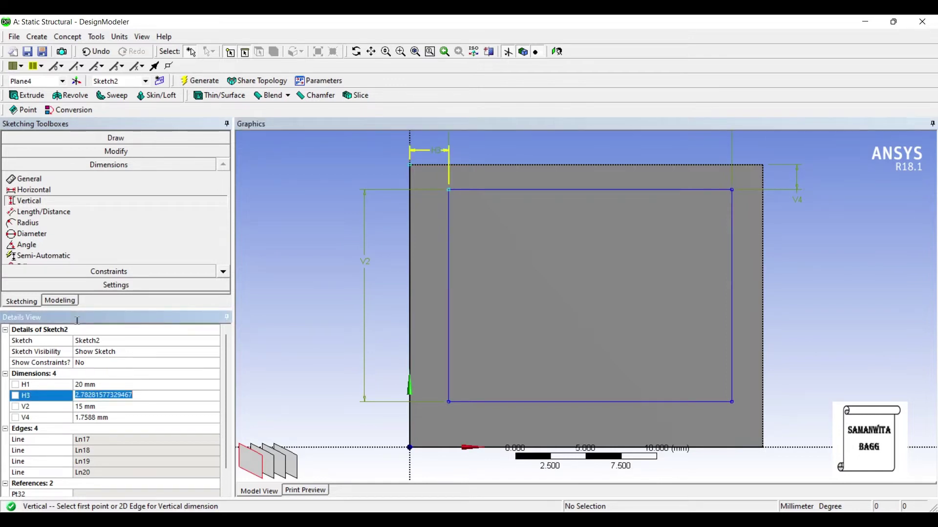
type("2.5")
key("Return")
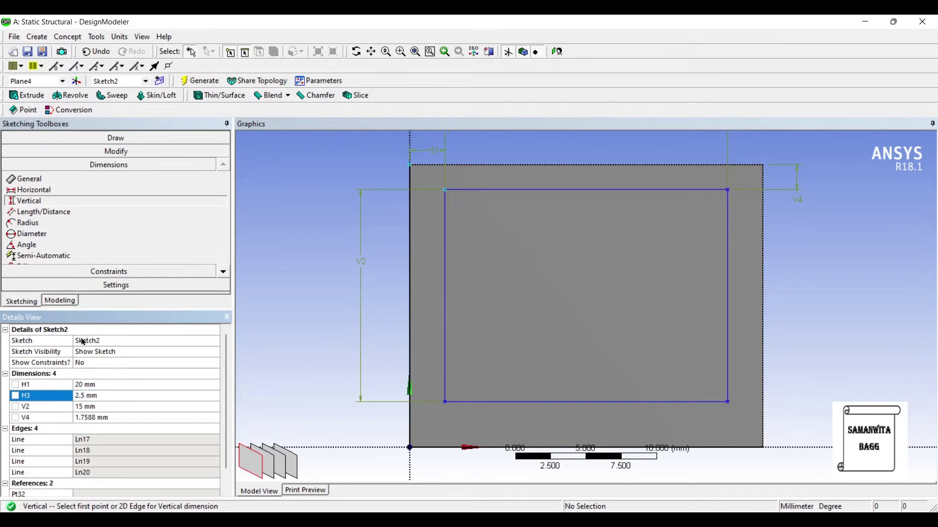
left_click(100, 417)
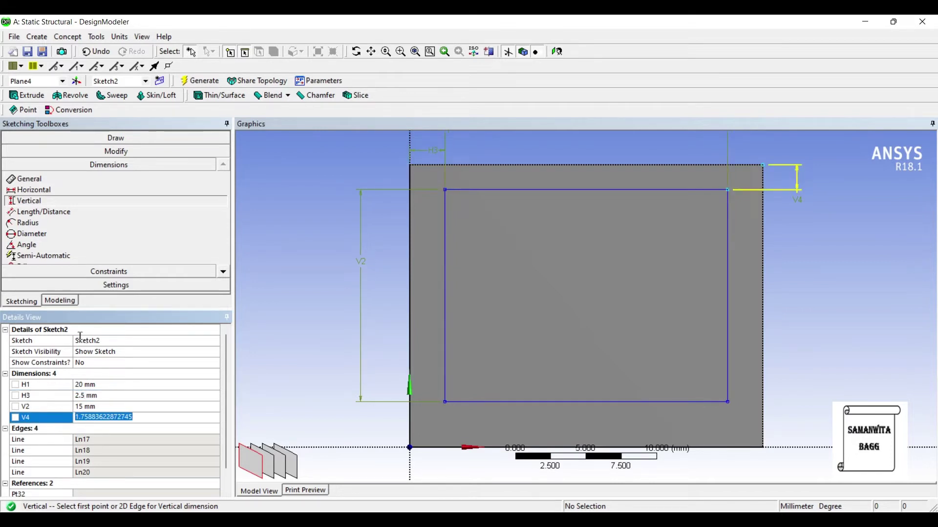
type("2.5")
key("Return")
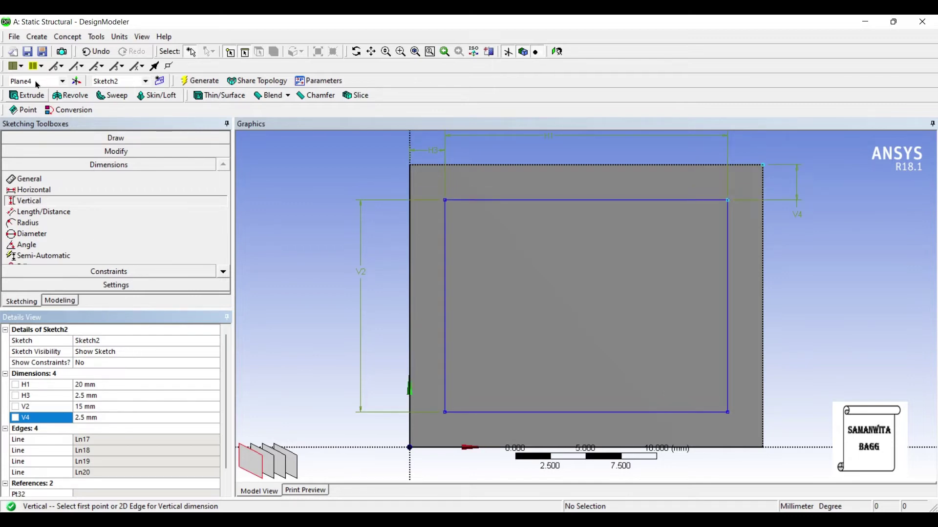
- Extrude the inner rectangle sketch 400 mm through the bar as Cut Material and generate the hollow section
left_click(27, 95)
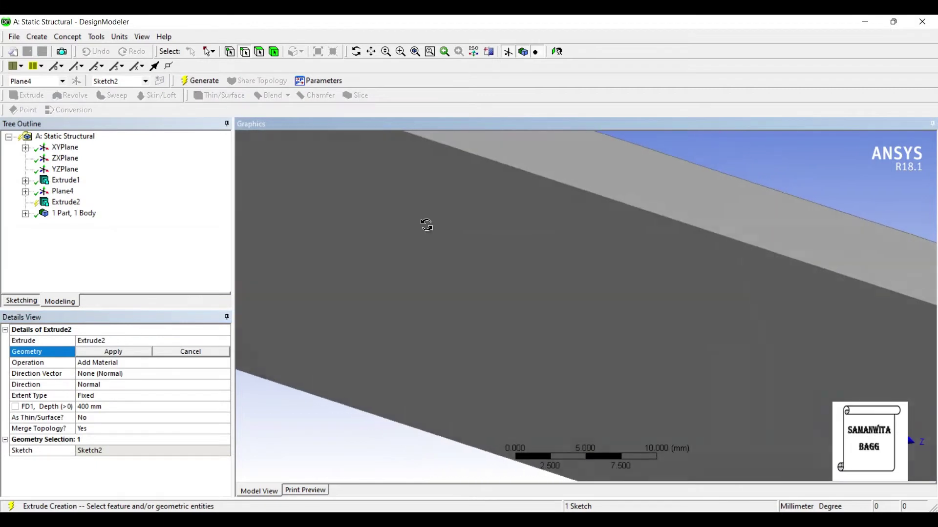
left_click(113, 352)
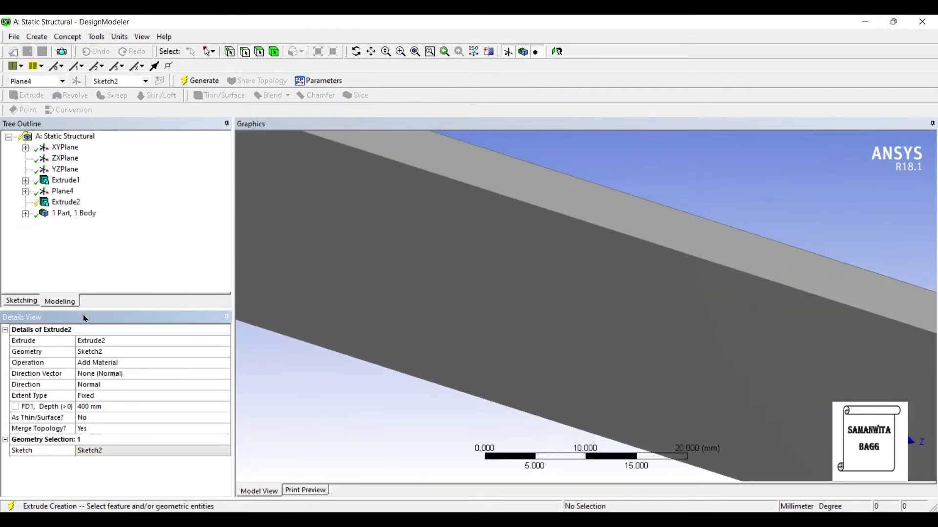
left_click(224, 363)
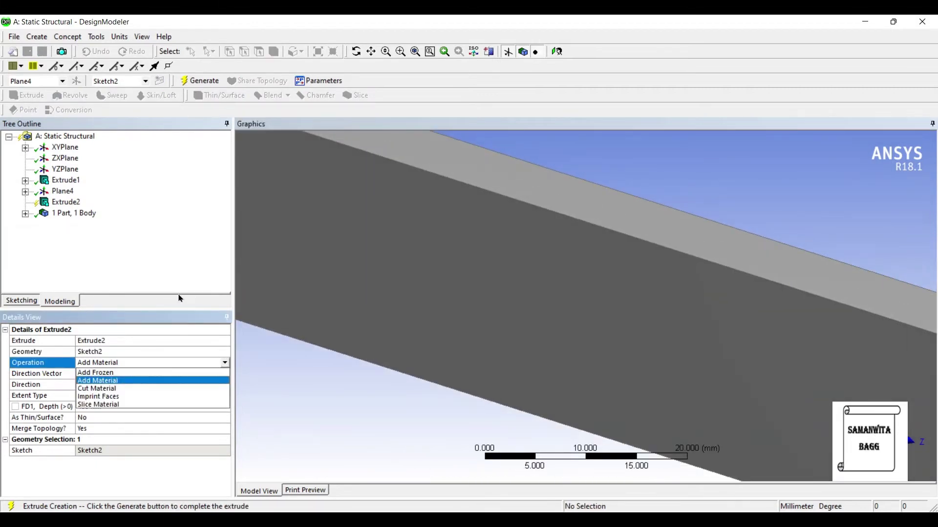
left_click(145, 390)
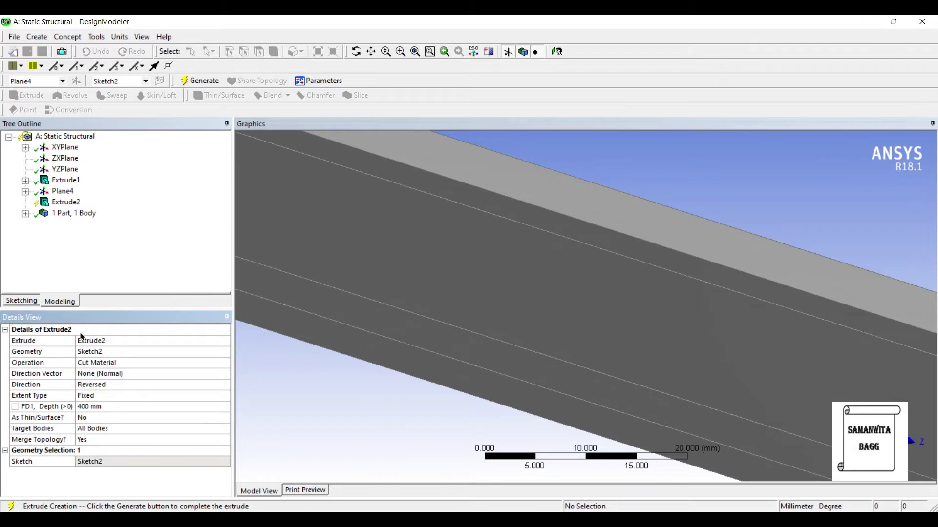
left_click(198, 81)
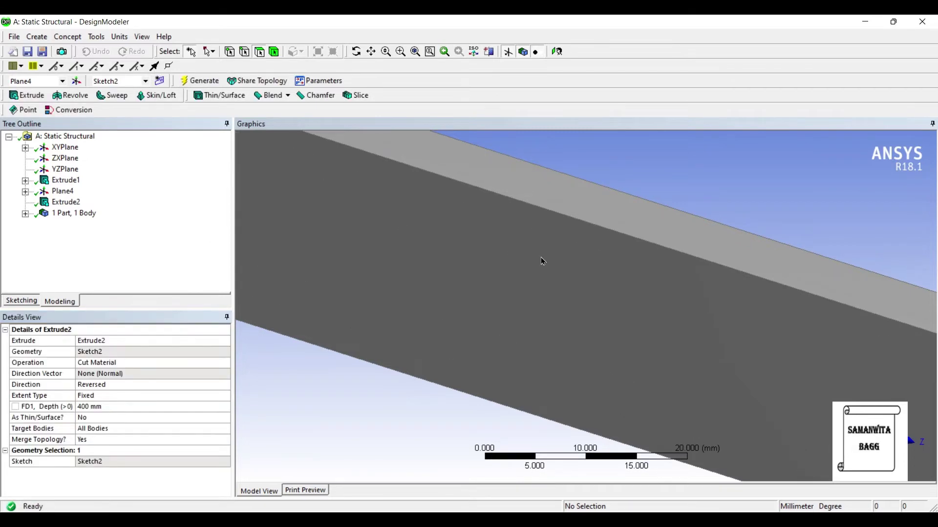
mouse_move(576, 258)
middle_mouse_down()
mouse_move(528, 241)
mouse_move(476, 250)
mouse_move(505, 249)
mouse_move(494, 262)
mouse_move(494, 254)
mouse_move(534, 293)
mouse_move(518, 269)
mouse_move(481, 278)
mouse_move(439, 236)
mouse_move(421, 169)
mouse_move(432, 265)
middle_mouse_up()
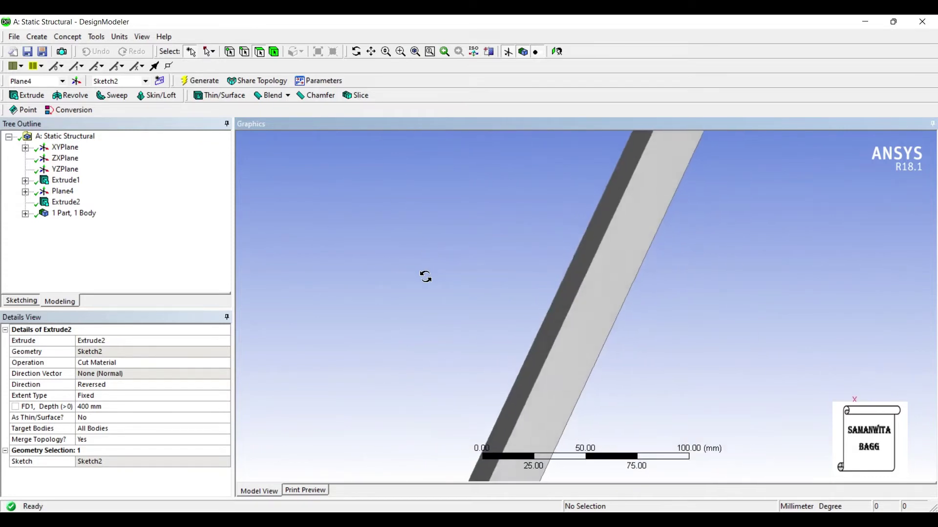
middle_click_drag(425, 276, 385, 248)
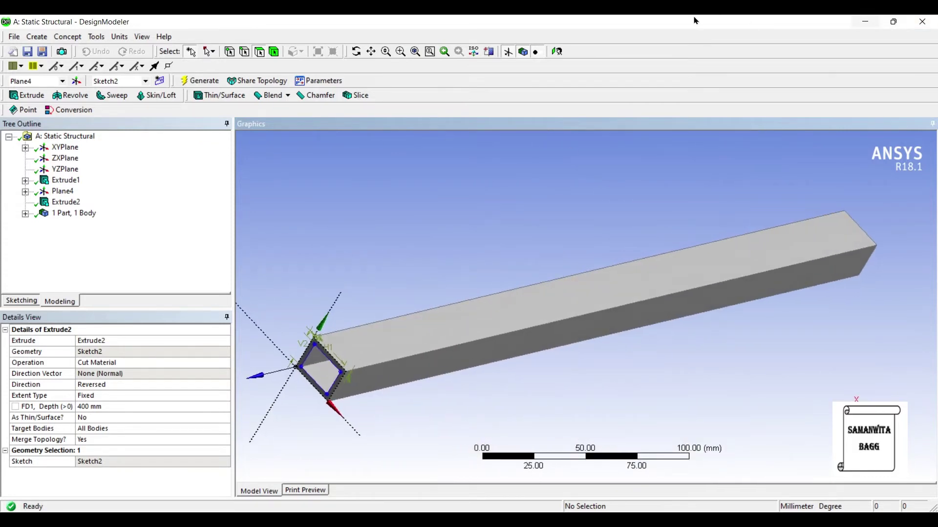
- Return to Workbench, open the Static Structural model in Mechanical and assign Concrete as the solid body's material
left_click(864, 22)
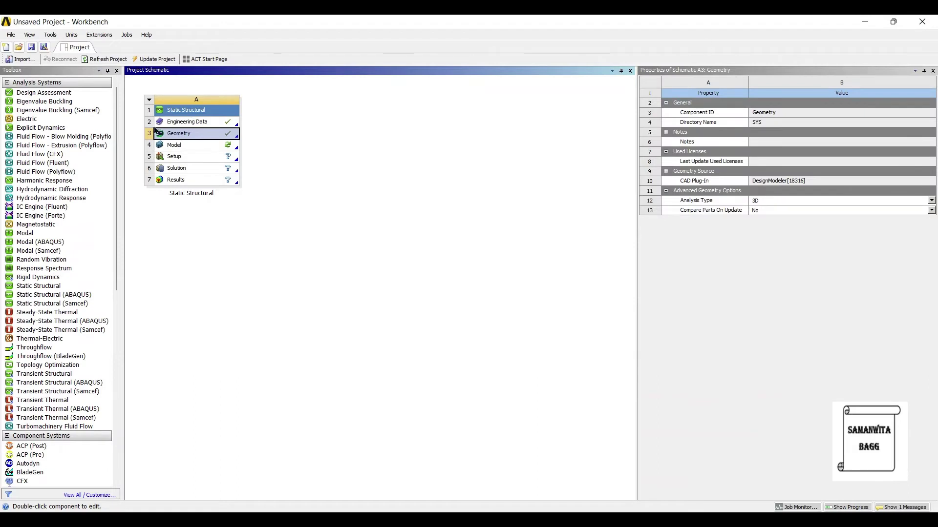
double_click(190, 145)
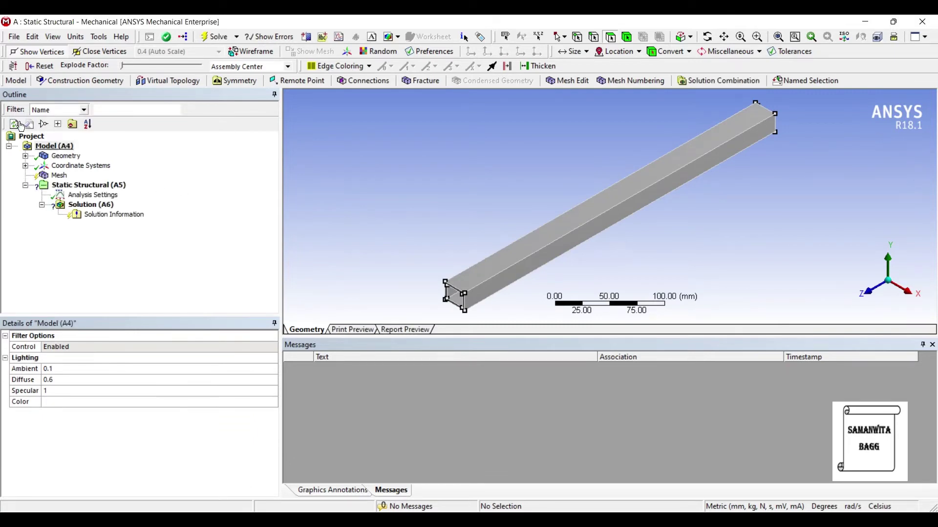
left_click(26, 156)
left_click(75, 165)
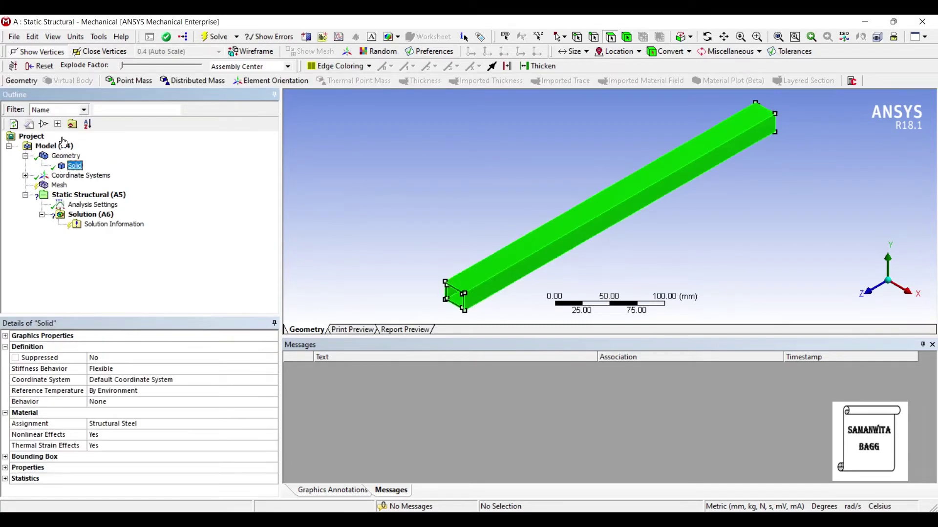
left_click(146, 344)
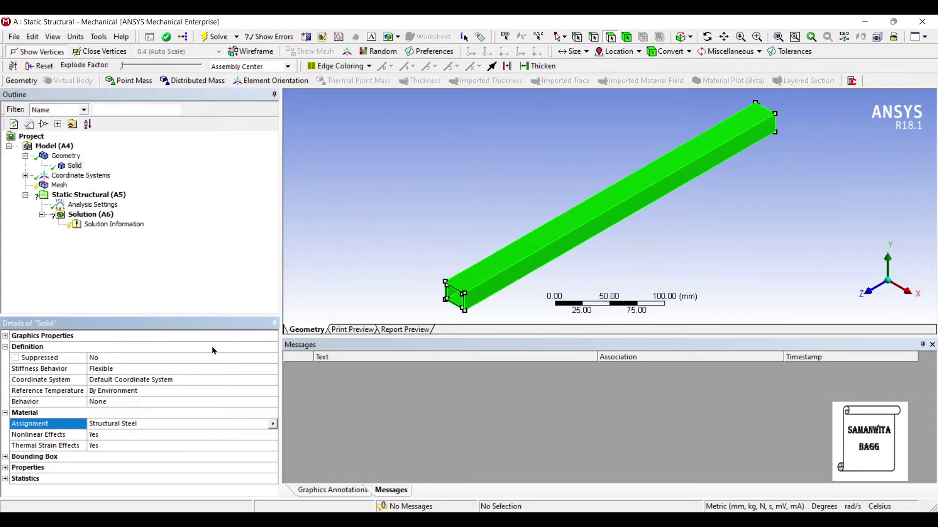
left_click(273, 424)
left_click(303, 480)
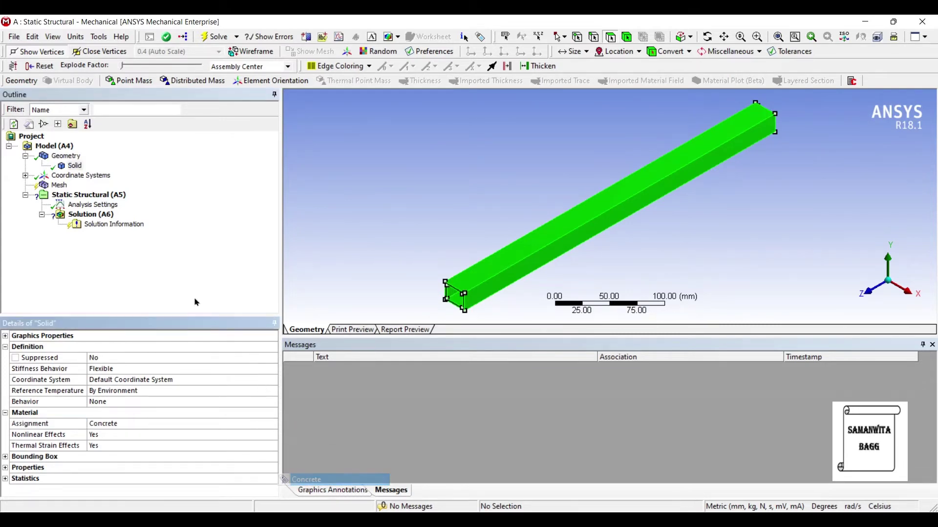
- Insert a Method control under the mesh
left_click(59, 185)
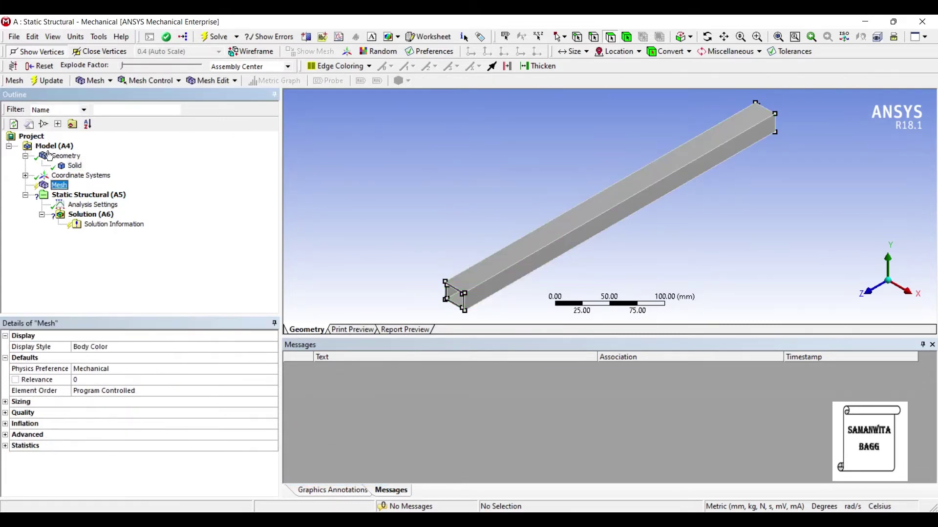
right_click(54, 185)
mouse_move(92, 190)
left_click(210, 192)
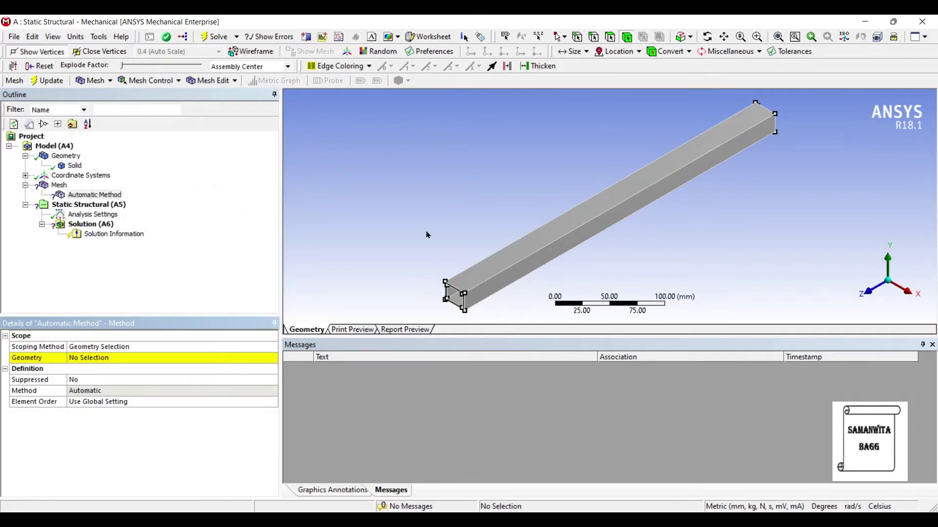
- Scope the mesh method to the bar body and set the method to Tetrahedrons
left_click(495, 273)
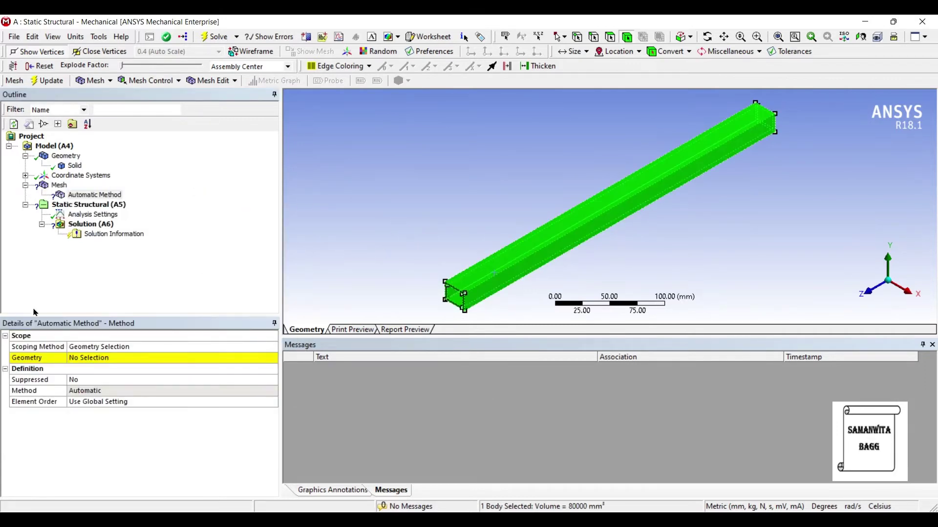
left_click(86, 358)
left_click(87, 358)
left_click(118, 391)
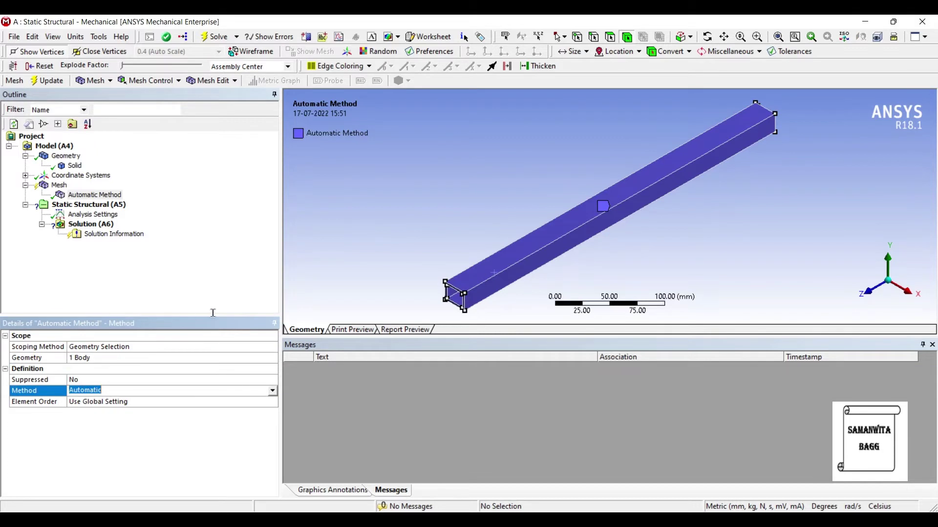
left_click(272, 390)
left_click(114, 408)
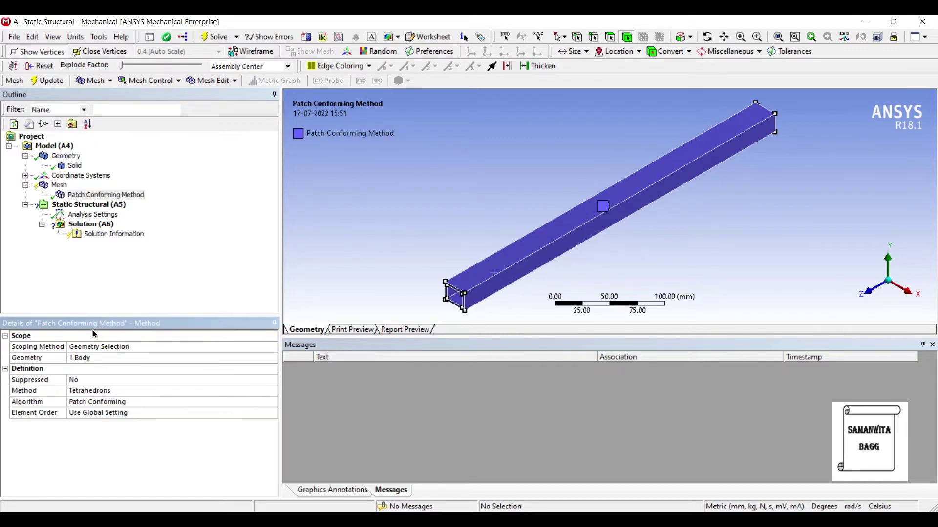
- Insert a Sizing control under the mesh and scope it to the bar body
left_click(60, 185)
right_click(61, 183)
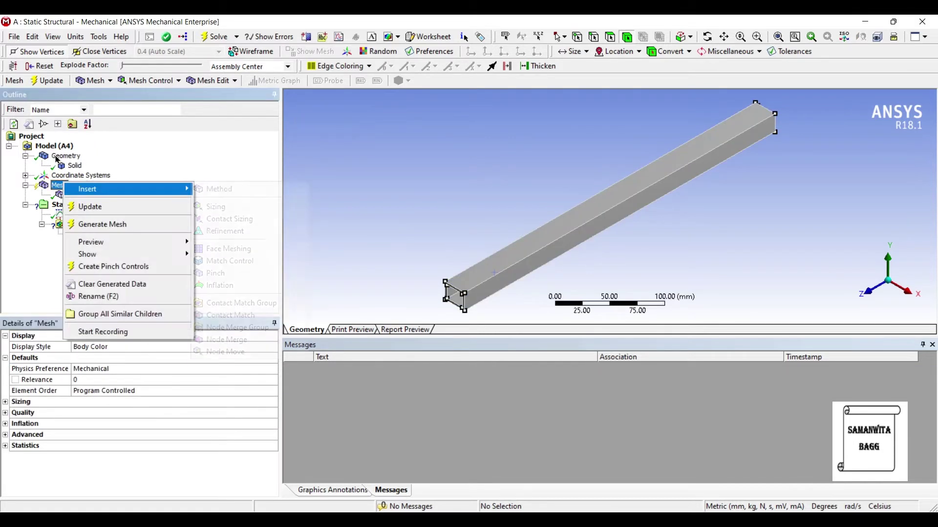
mouse_move(97, 189)
left_click(215, 206)
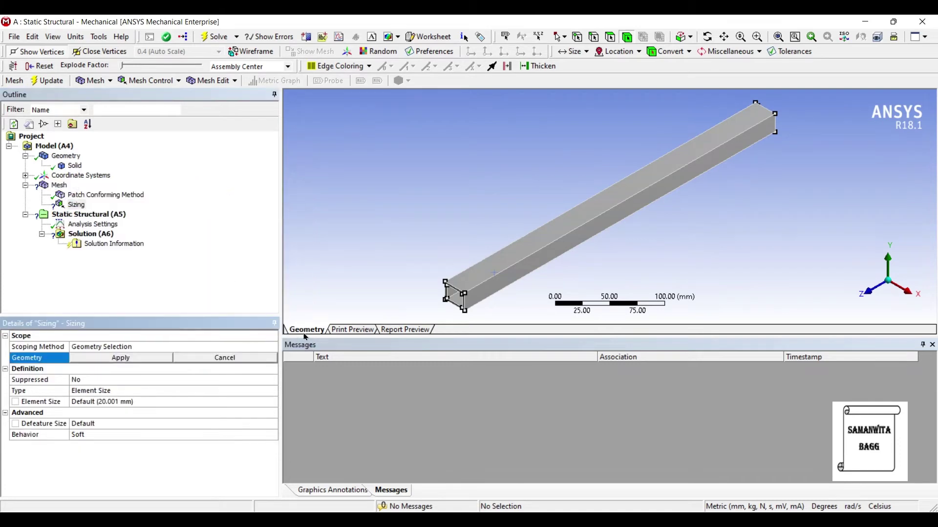
left_click(511, 272)
left_click(121, 358)
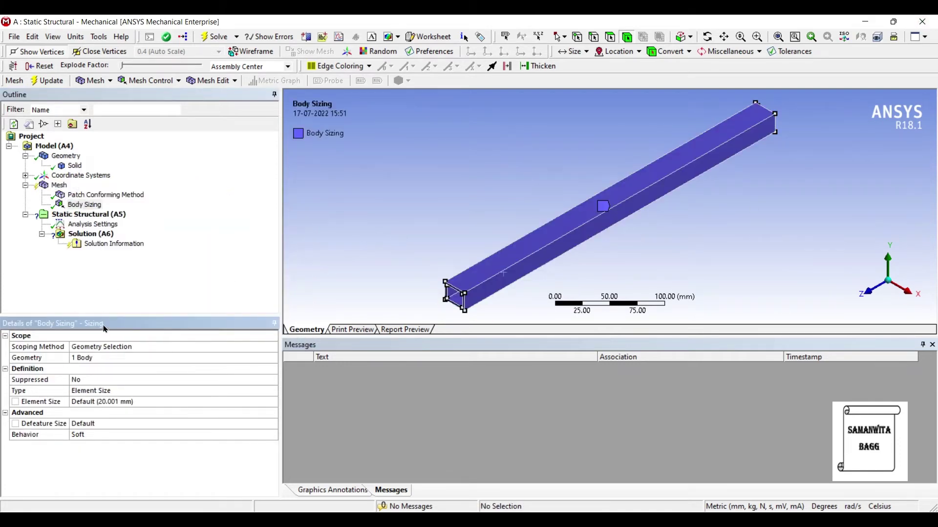
- Set the body sizing's element size to 5 mm and generate the mesh
left_click(103, 402)
key("Down")
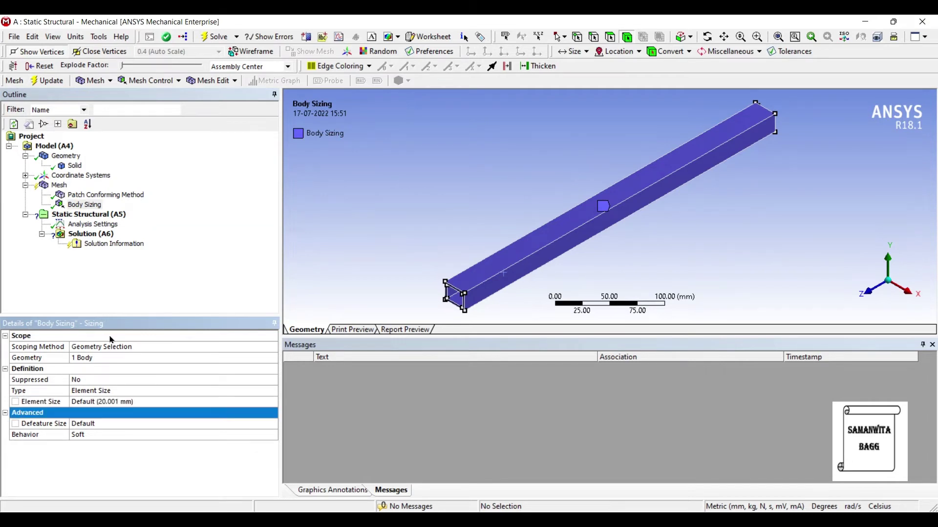
key("Up")
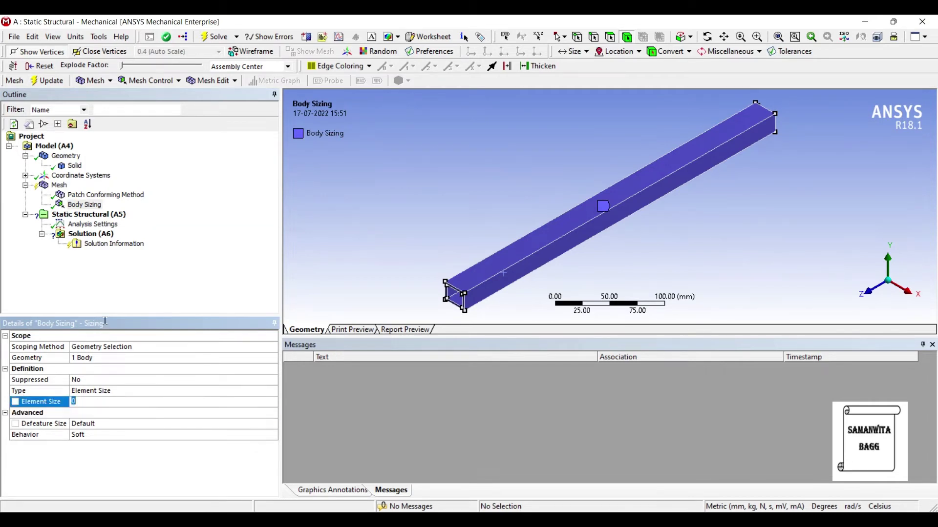
type("5")
key("Return")
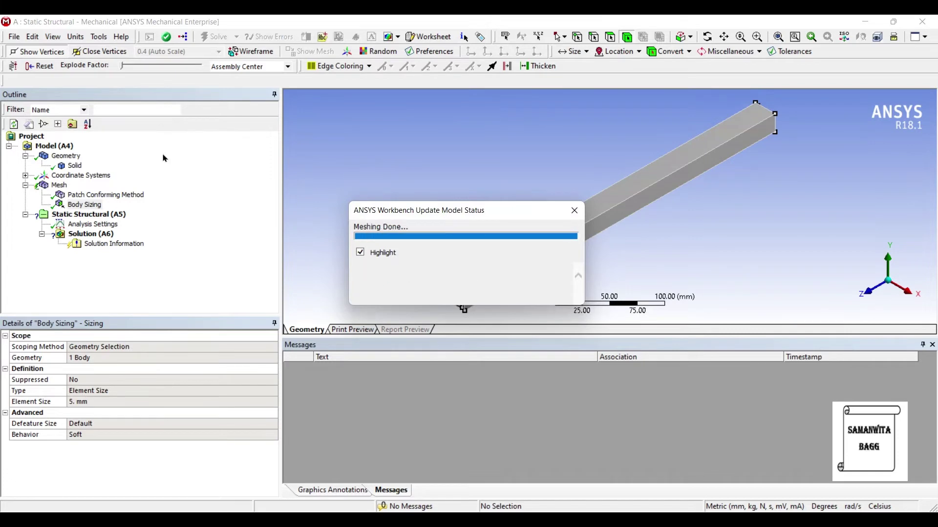
mouse_move(365, 227)
middle_mouse_down()
mouse_move(377, 180)
mouse_move(427, 142)
mouse_move(523, 190)
mouse_move(450, 198)
mouse_move(521, 184)
mouse_move(479, 174)
mouse_move(508, 186)
middle_mouse_up()
scroll(491, 205, "up", 2)
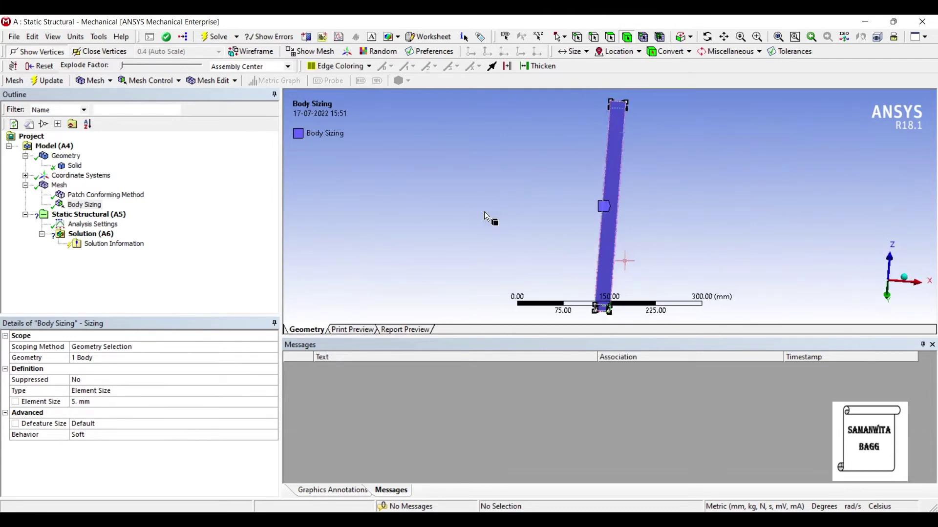
left_click(613, 252)
middle_click_drag(512, 201, 473, 204)
left_click(473, 203)
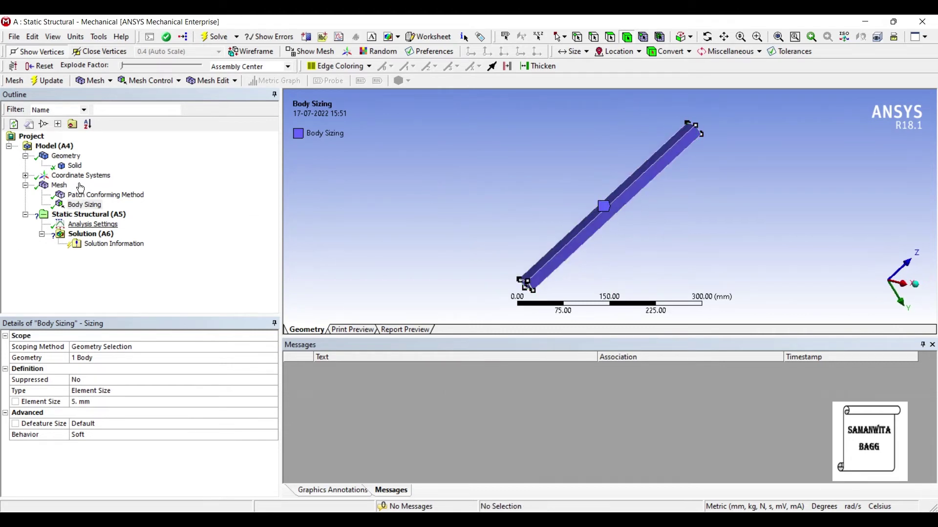
- Apply a Fixed Support to the bar's hollow end face at the negative Z end
left_click(93, 224)
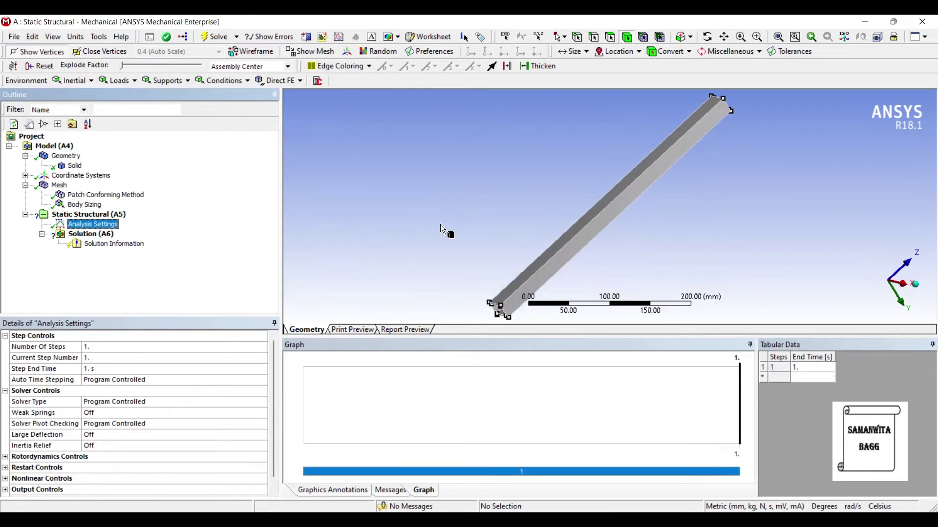
middle_click_drag(446, 230, 400, 212)
scroll(405, 205, "up", 3)
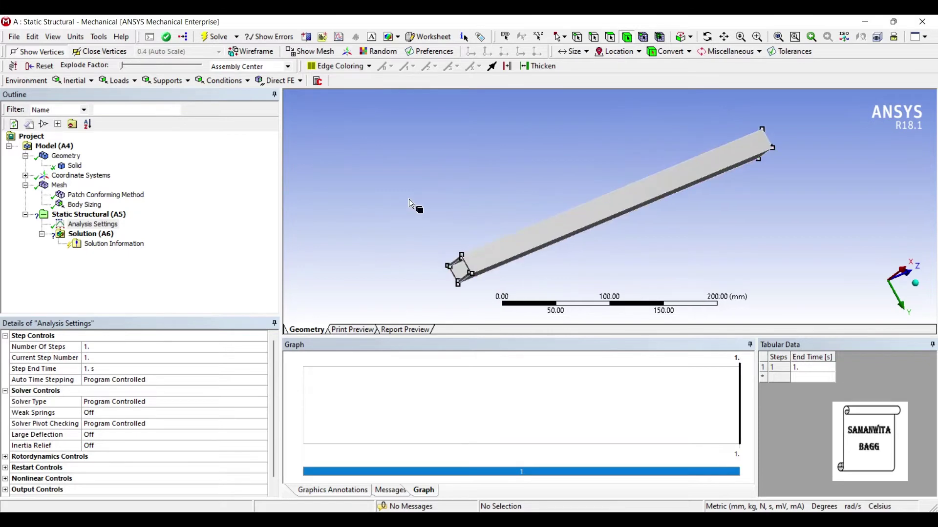
key("ctrl+a")
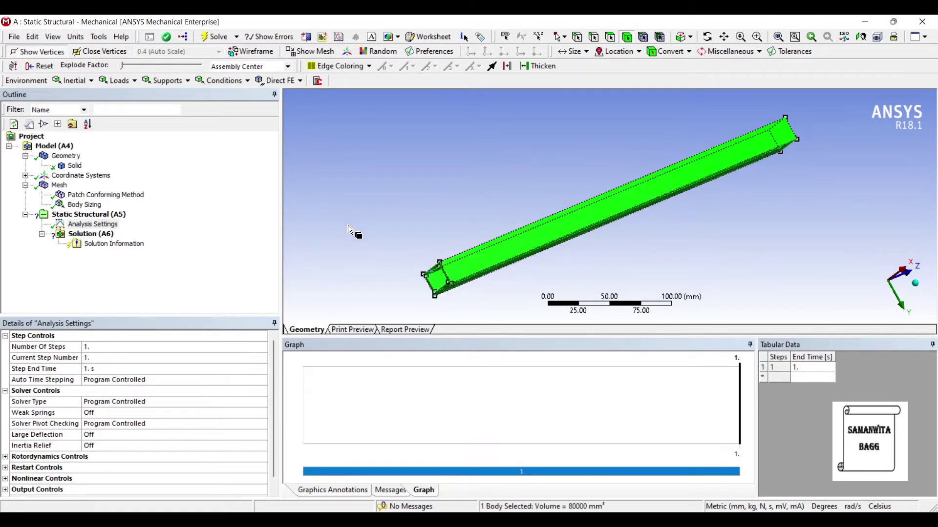
left_click(348, 219)
left_click(610, 37)
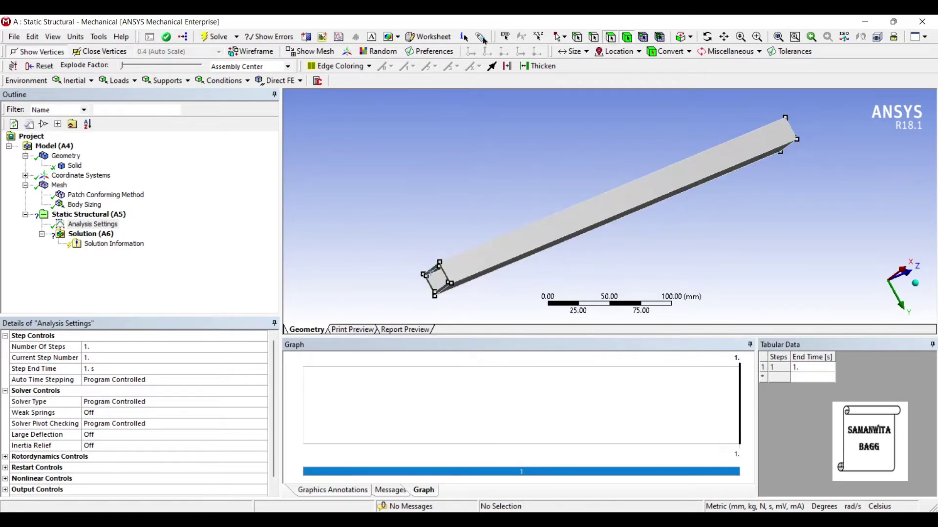
left_click(434, 274)
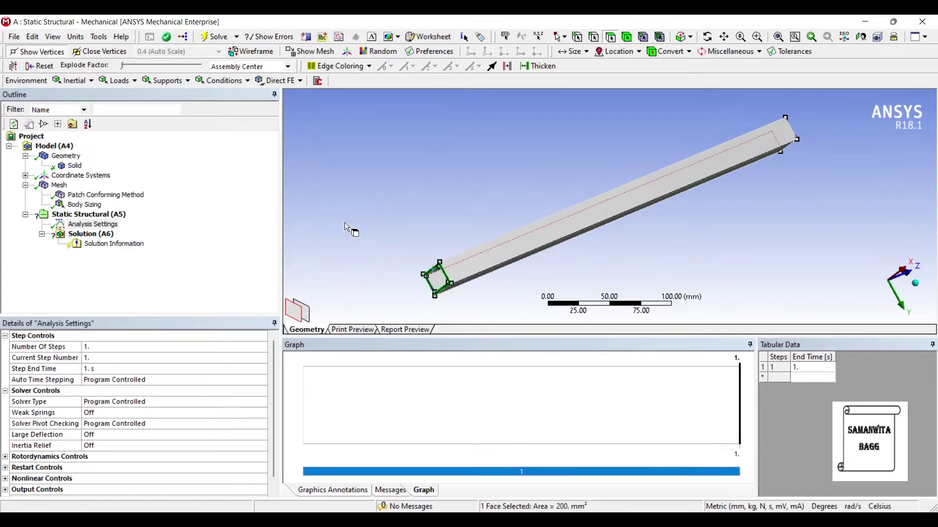
right_click(442, 276)
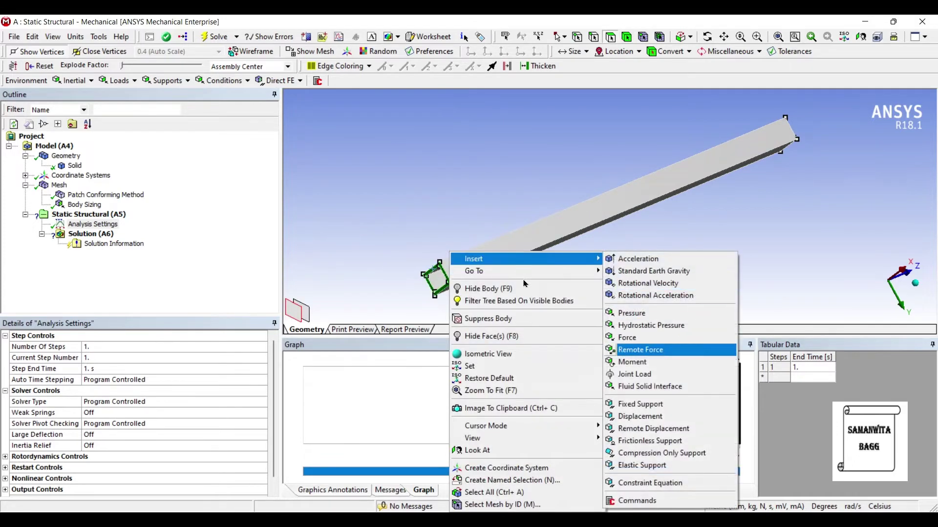
key("Down")
key("Down")
key("Down")
key("Down")
key("Return")
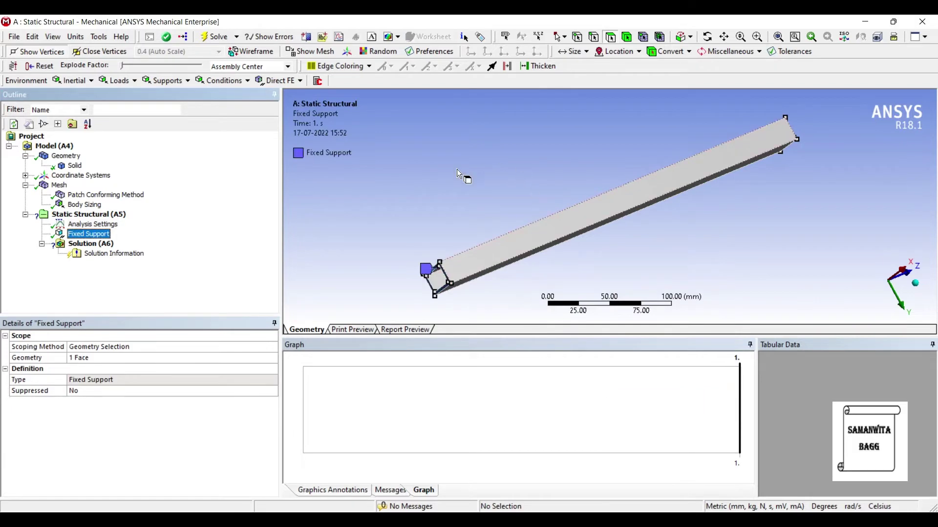
- Insert a Force on the bar's opposite end face, at the positive Z end
middle_click_drag(387, 201, 542, 180)
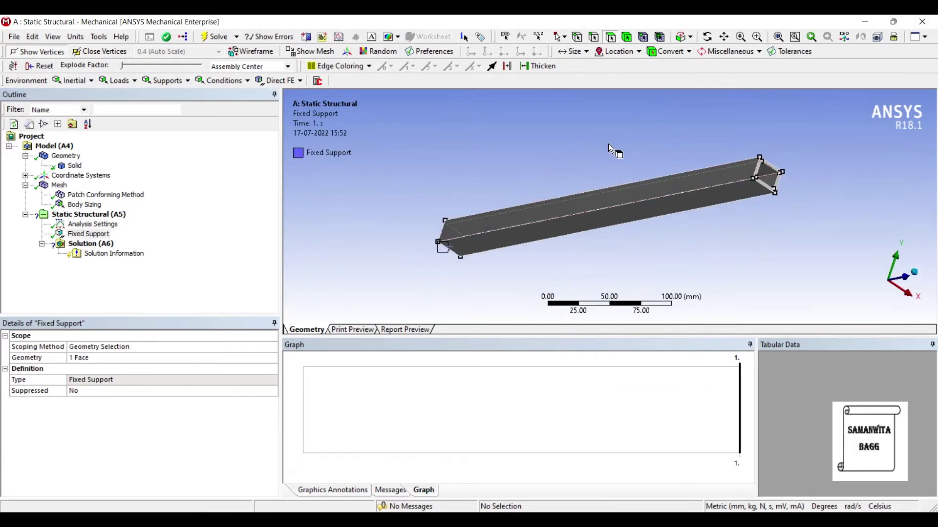
left_click(762, 174)
right_click(759, 171)
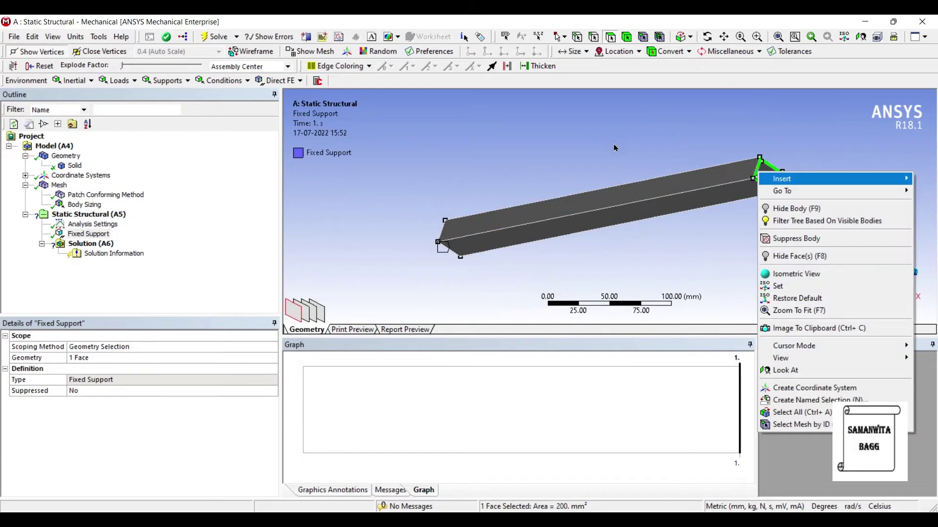
mouse_move(769, 179)
left_click(672, 257)
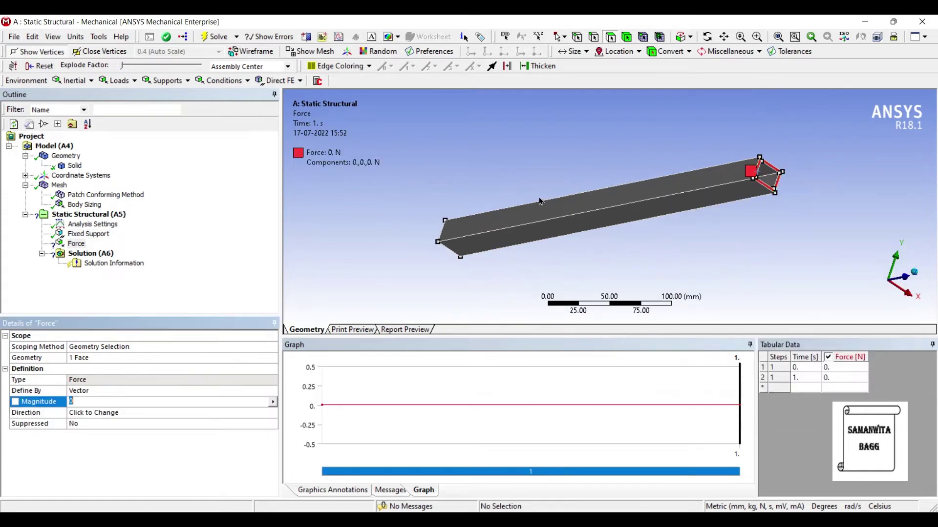
- Define the force by components and set its Z component to -15000 N
middle_click_drag(733, 234, 660, 220)
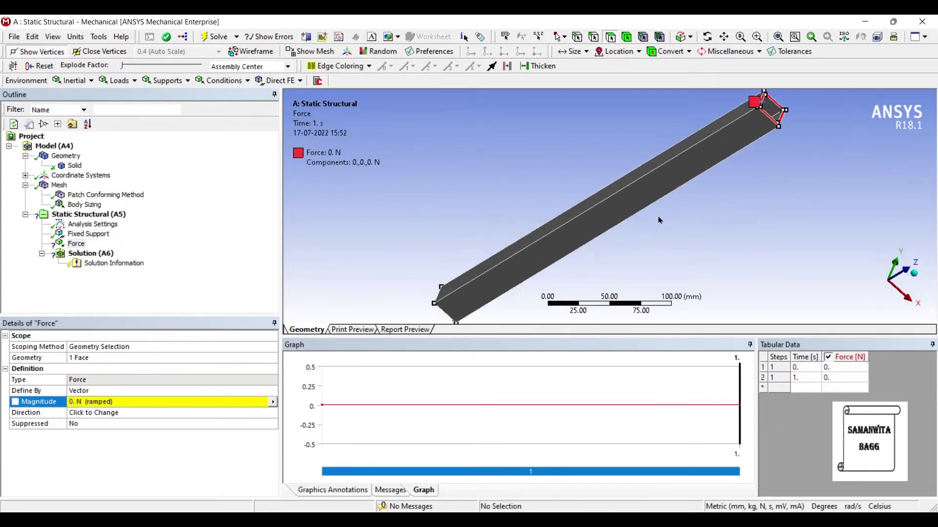
left_click(125, 391)
left_click(272, 391)
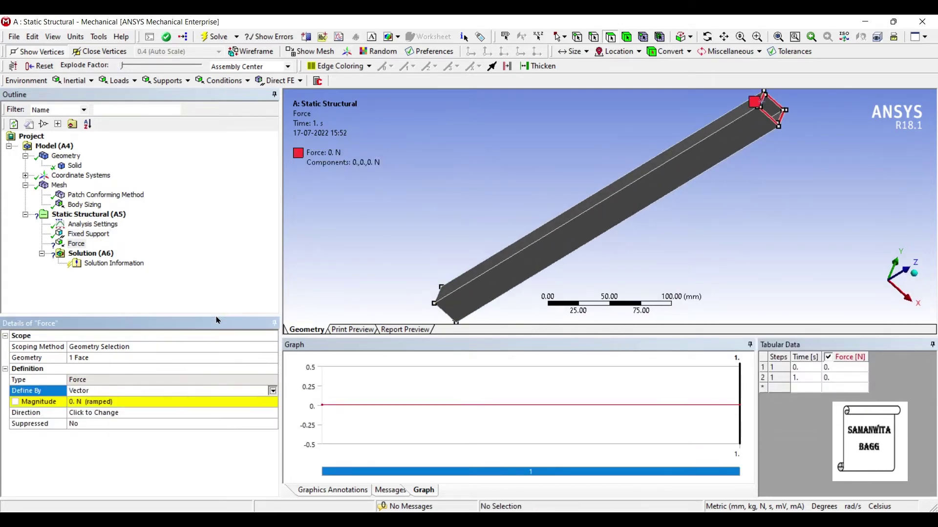
key("Return")
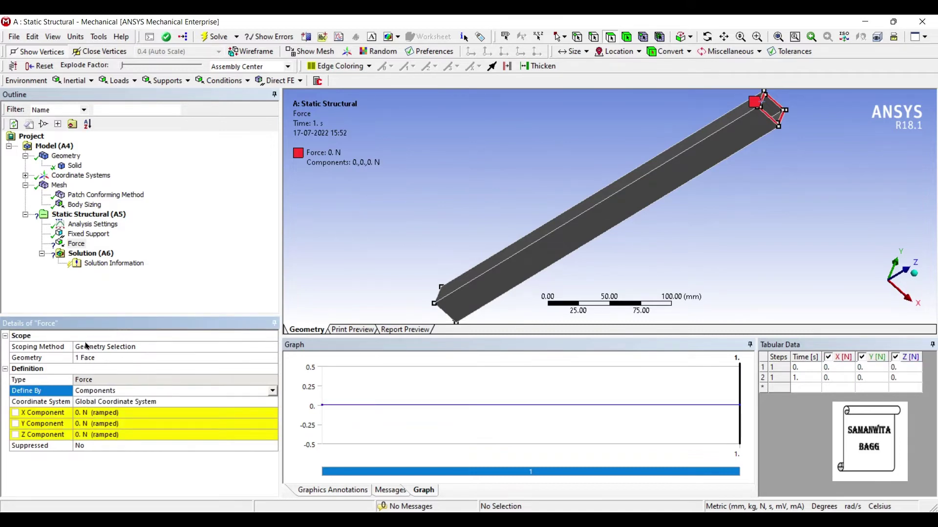
left_click(87, 435)
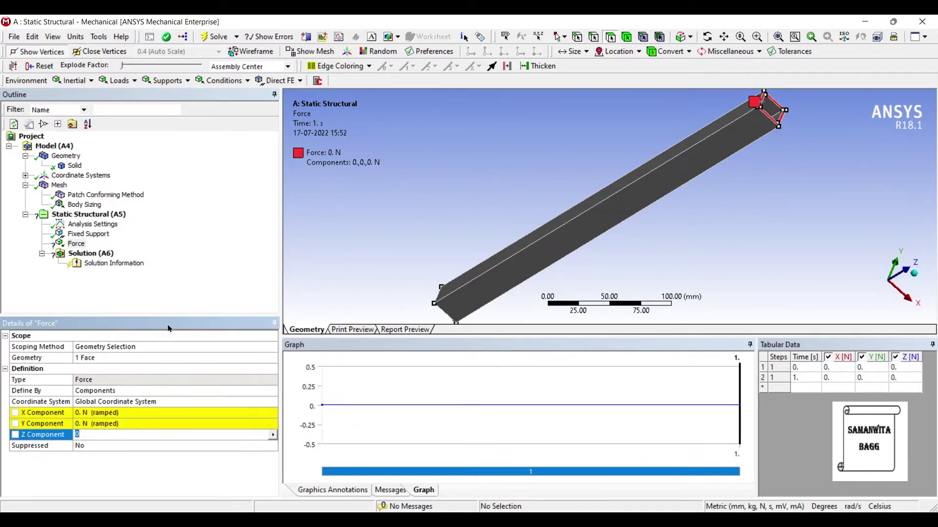
type("-15000")
key("Return")
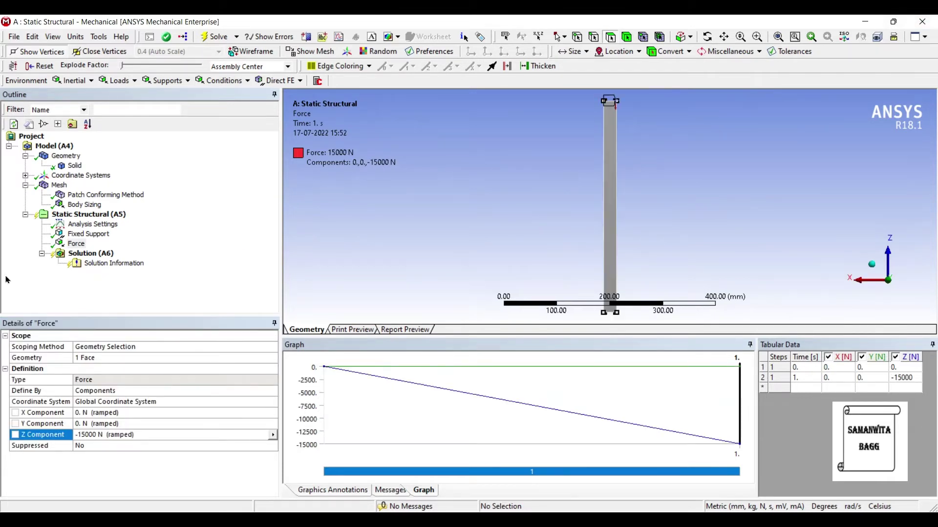
- Insert a Directional Deformation result under the solution and set its orientation to Z Axis
left_click(91, 254)
right_click(102, 253)
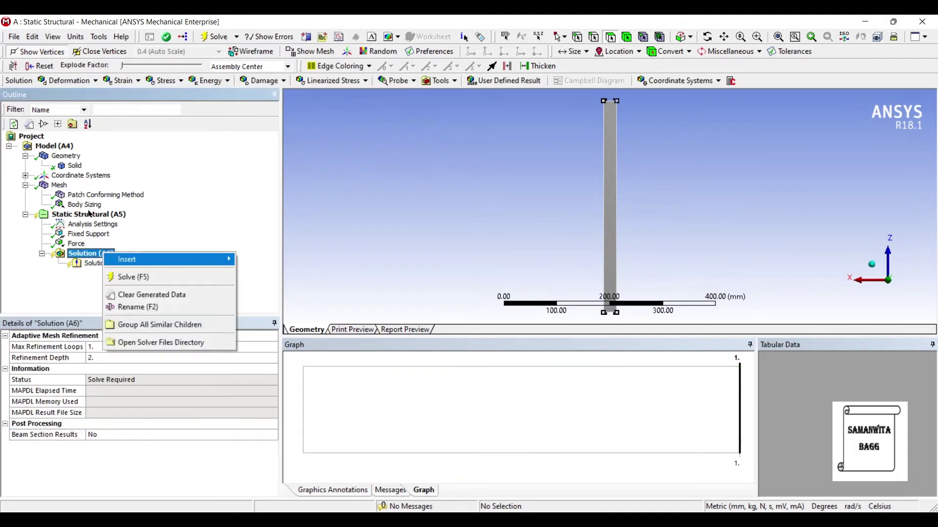
mouse_move(127, 260)
mouse_move(268, 272)
key("Down")
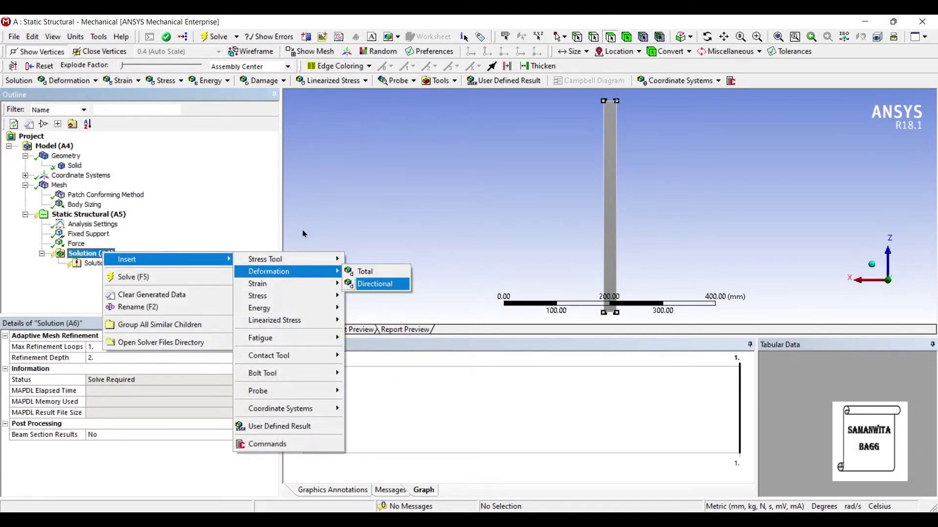
key("Return")
key("Tab")
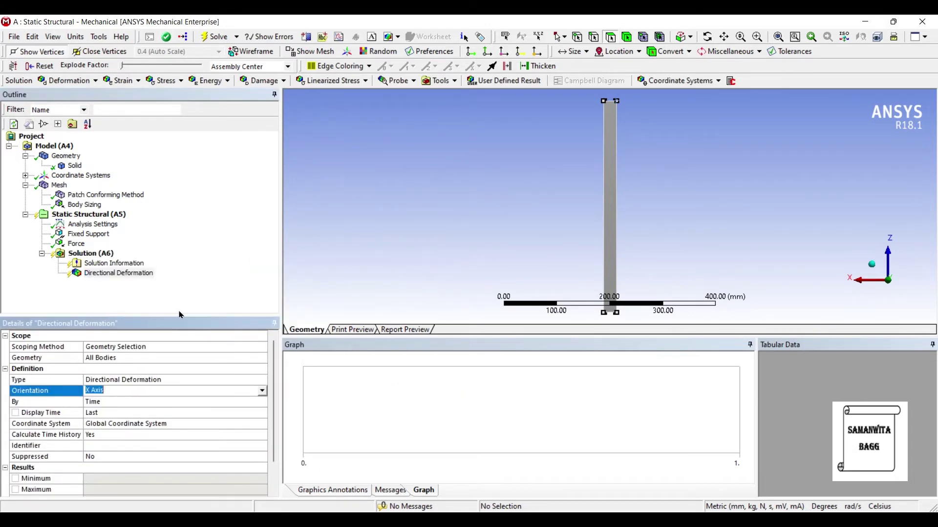
key("alt+Down")
key("Down")
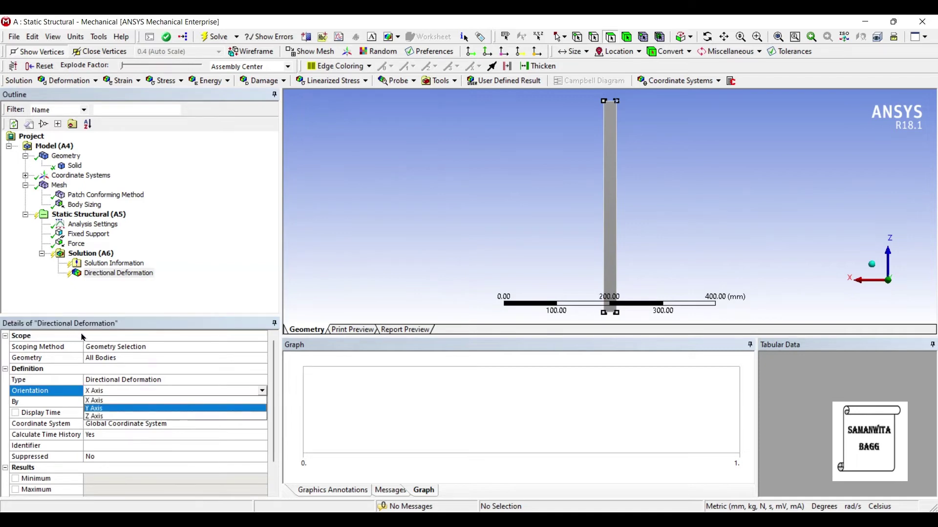
key("Down")
key("Return")
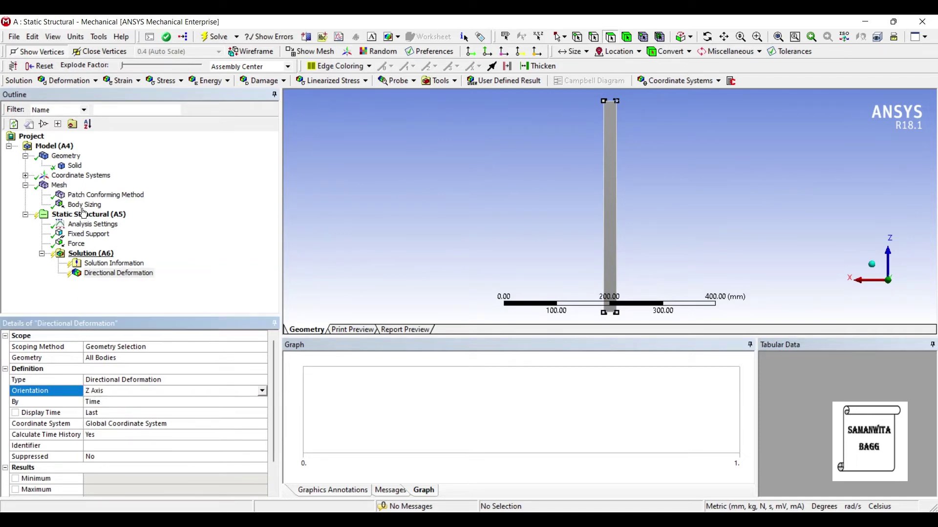
- Insert an Equivalent (von-Mises) Stress result under the solution
left_click(85, 253)
right_click(103, 255)
mouse_move(128, 263)
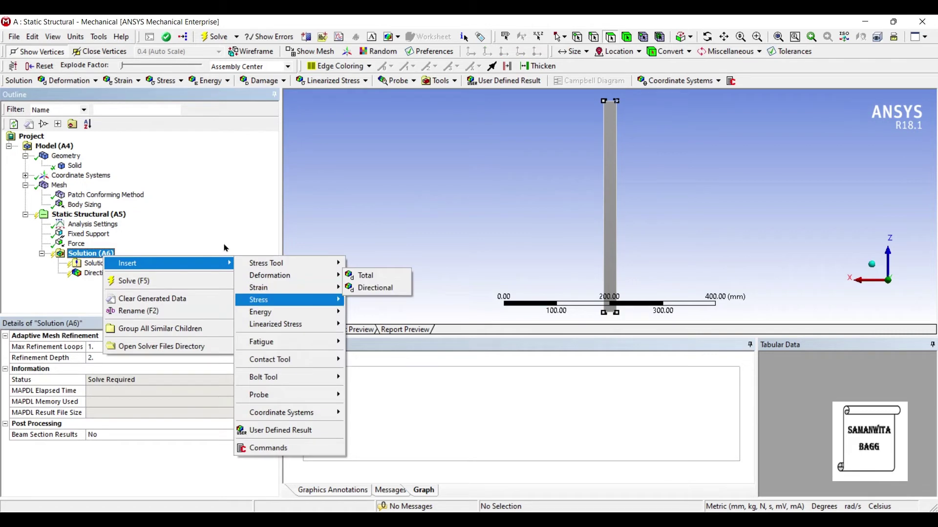
mouse_move(308, 300)
key("Right")
key("Return")
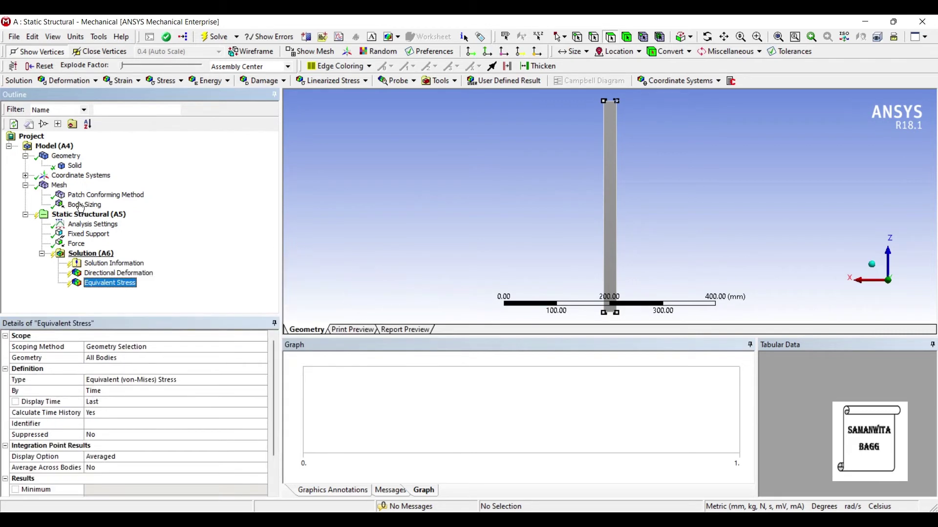
- Solve the Static Structural analysis for the deformation and stress results
key("Left")
left_click(219, 36)
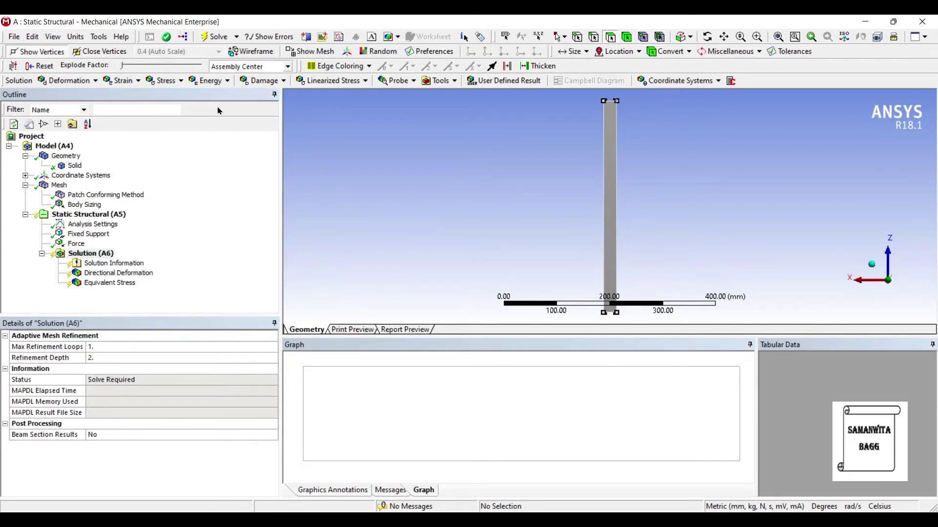
key("F5")
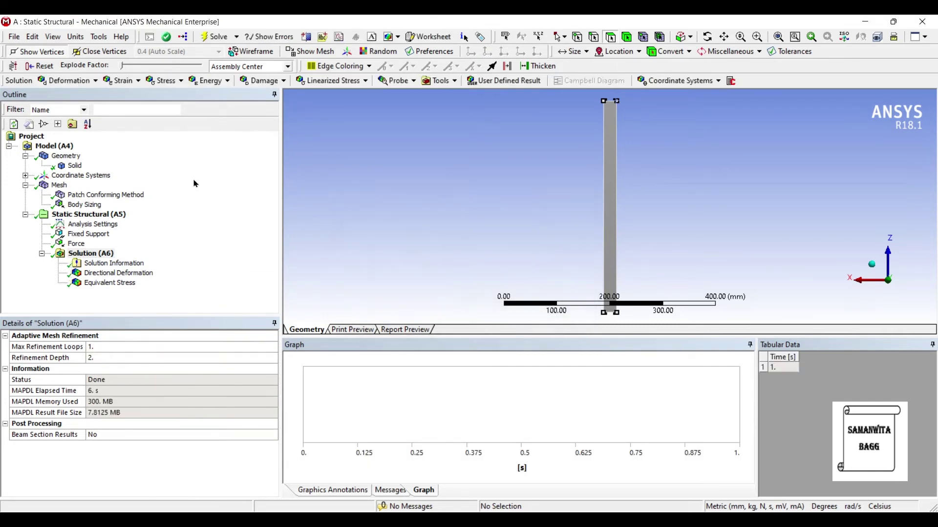
- Review the Directional Deformation and Equivalent Stress contours of the solved bar, then pause the stress animation
left_click(113, 273)
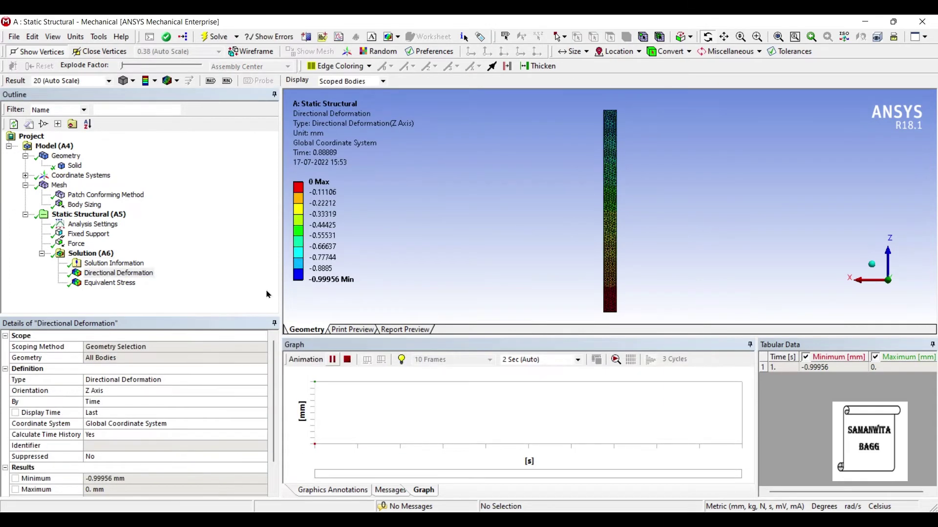
left_click(110, 283)
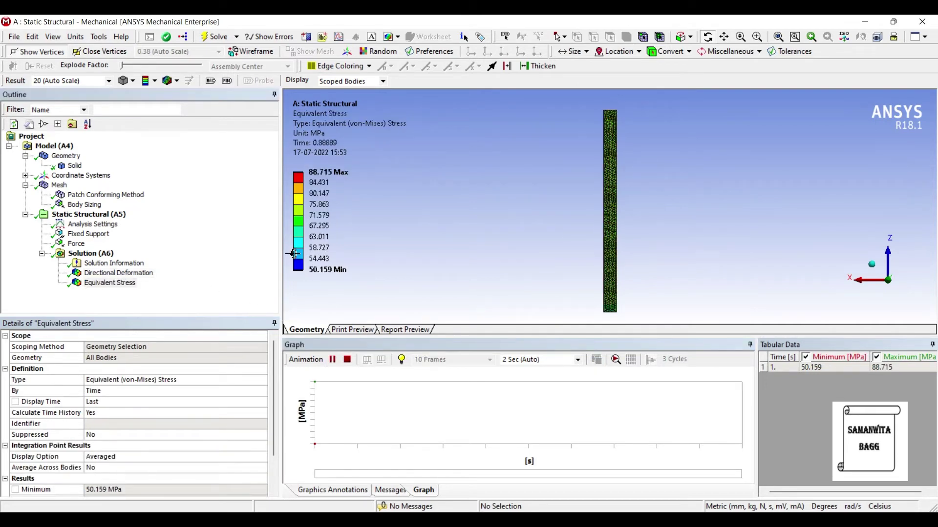
left_click(332, 360)
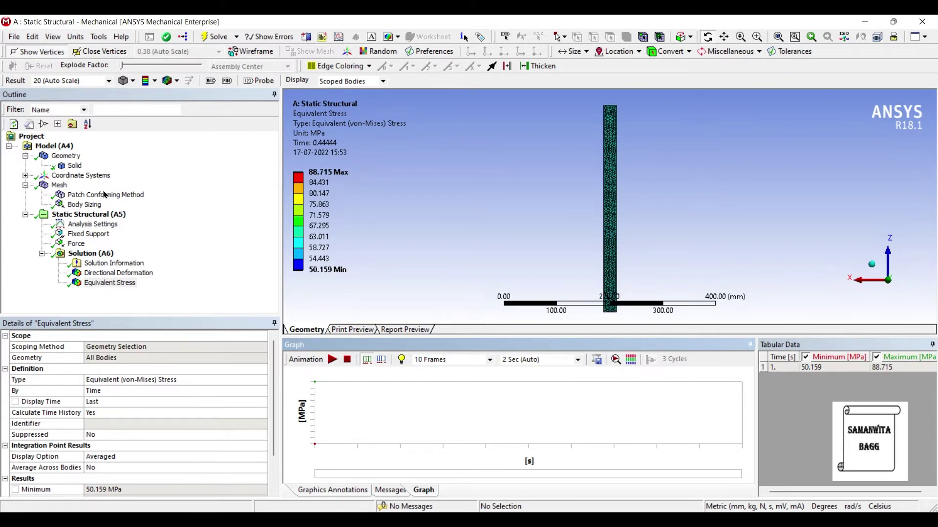
- In the Analysis Settings, turn Auto Time Stepping on and define the stepping by Time
left_click(92, 224)
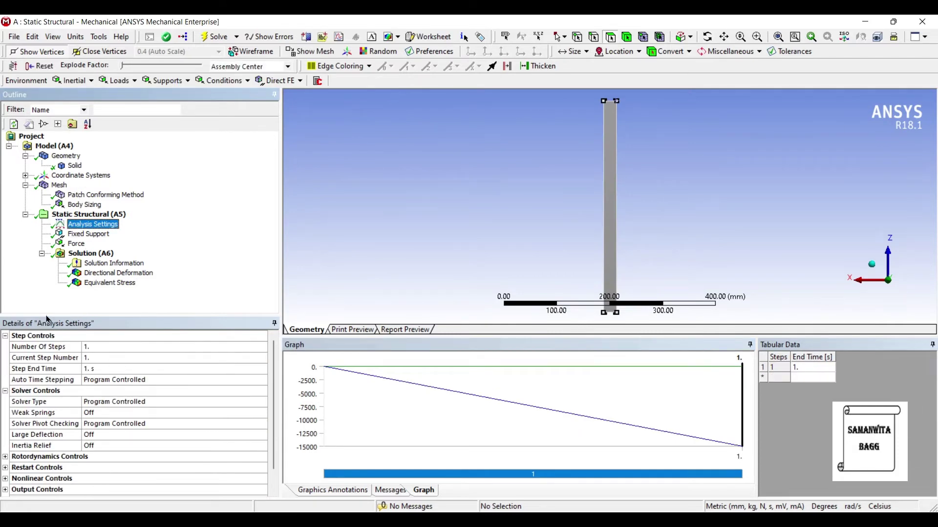
left_click(143, 380)
left_click(262, 379)
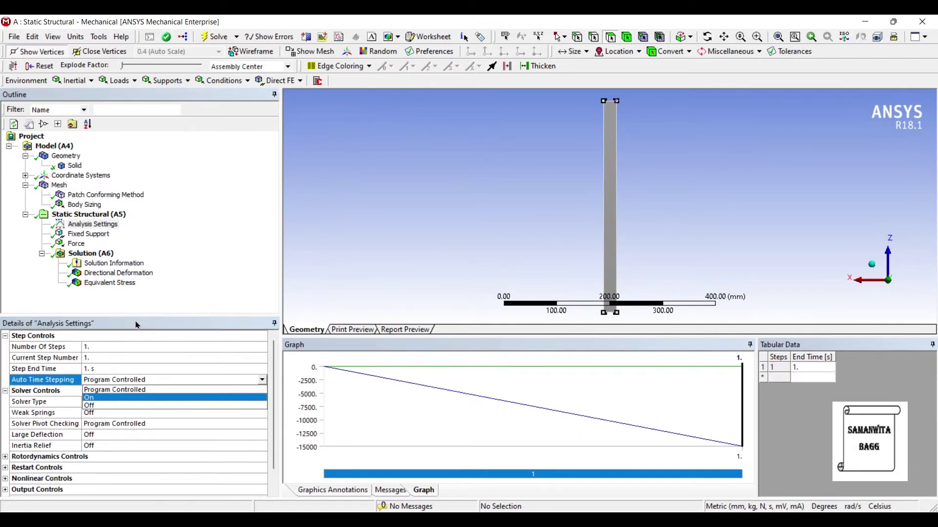
left_click(166, 397)
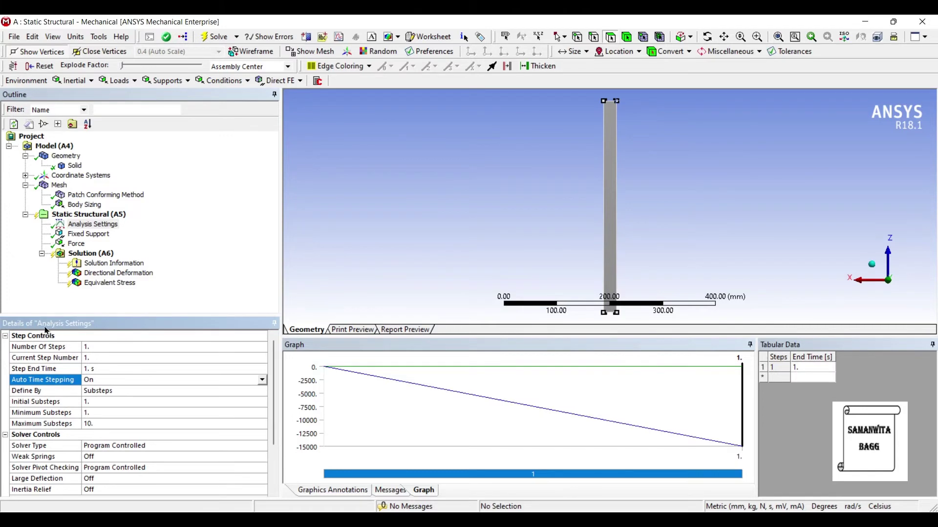
key("Tab")
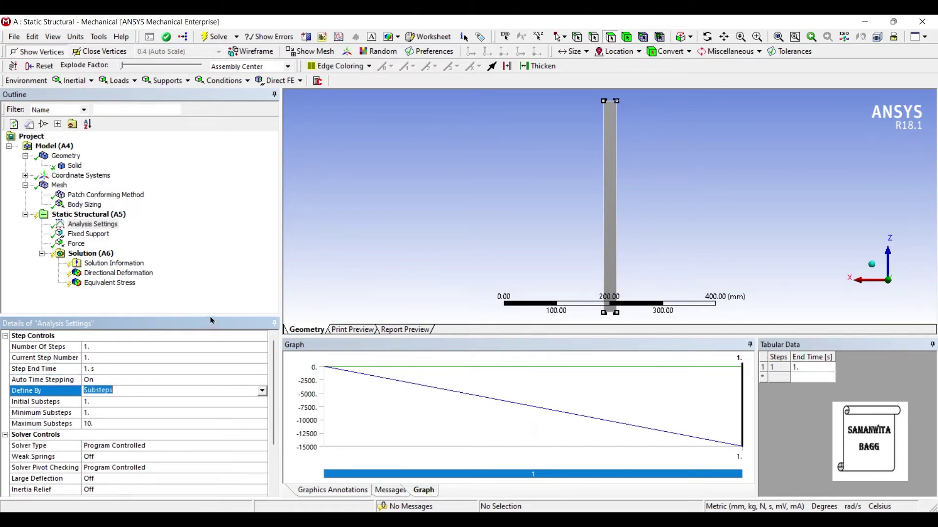
key("alt+Down")
key("Up")
key("Return")
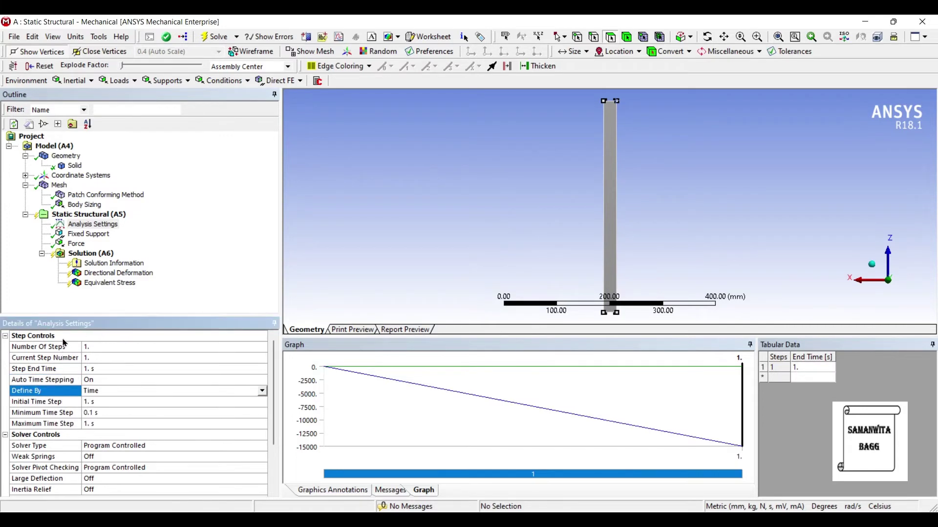
- Set the initial time step to 5 s, the minimum to 1 s and the maximum to 10 s
key("Tab")
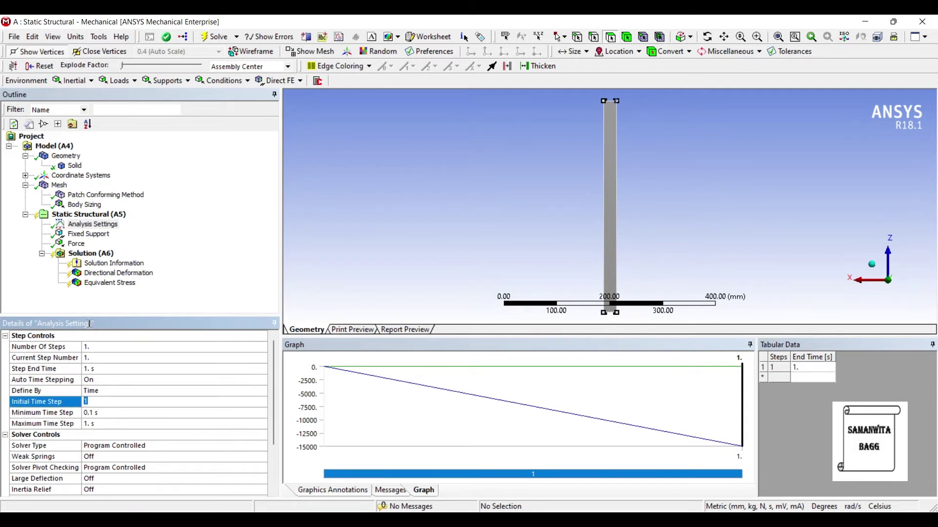
type("5")
key("Return")
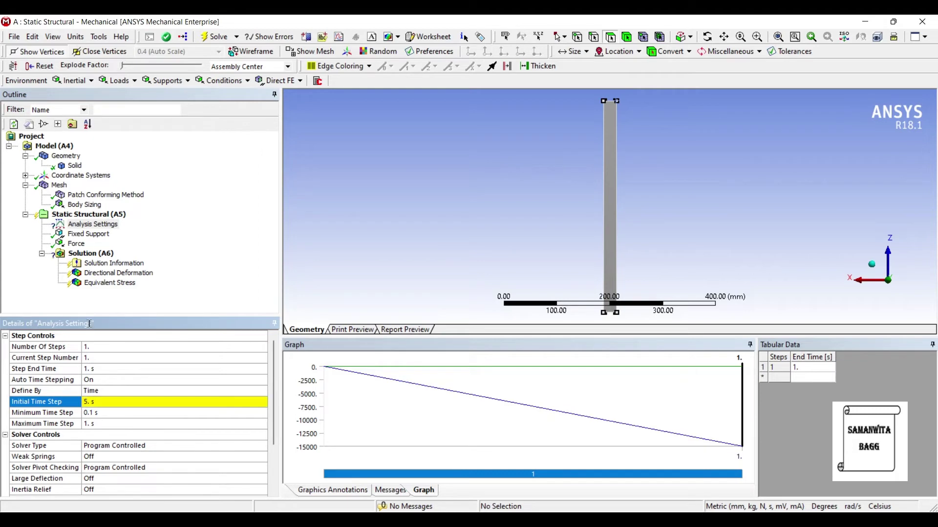
key("Tab")
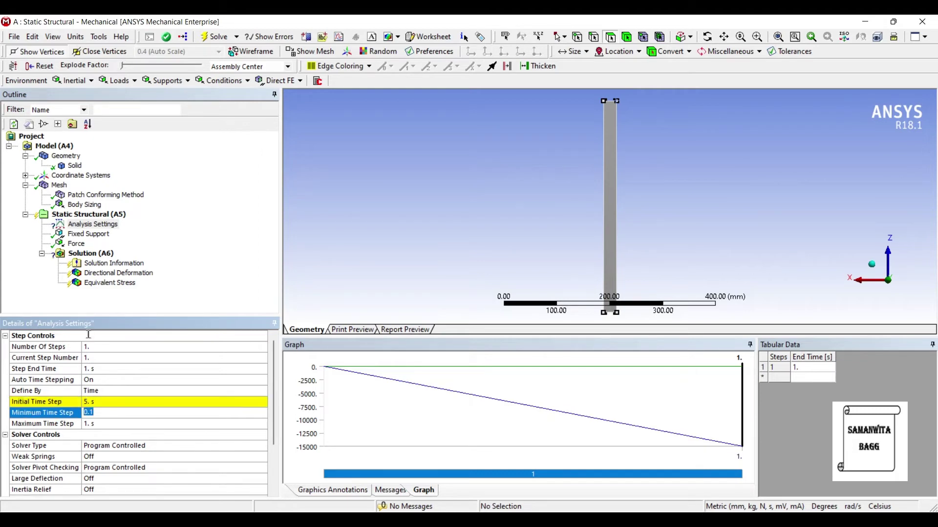
type("1. s")
key("Tab")
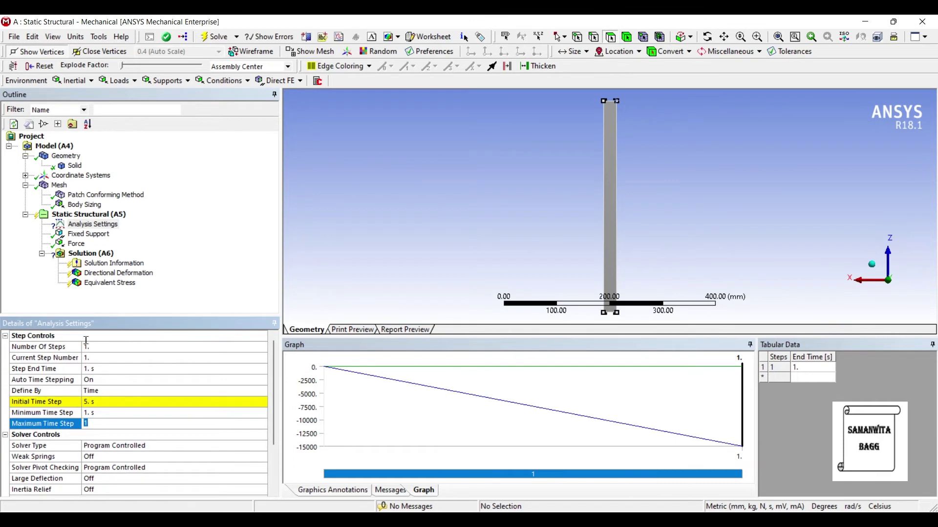
type("1")
key("Return")
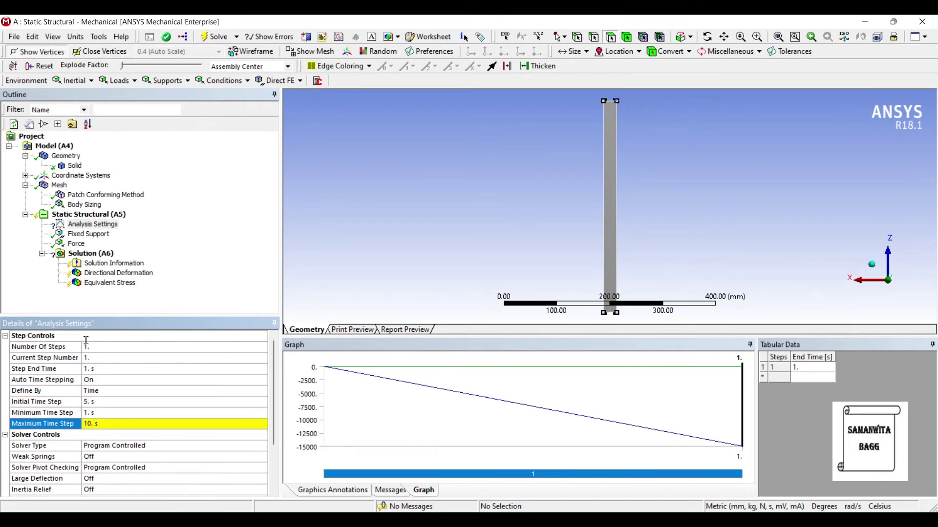
- Set the Step End Time of the analysis to 1000 s
left_click(110, 370)
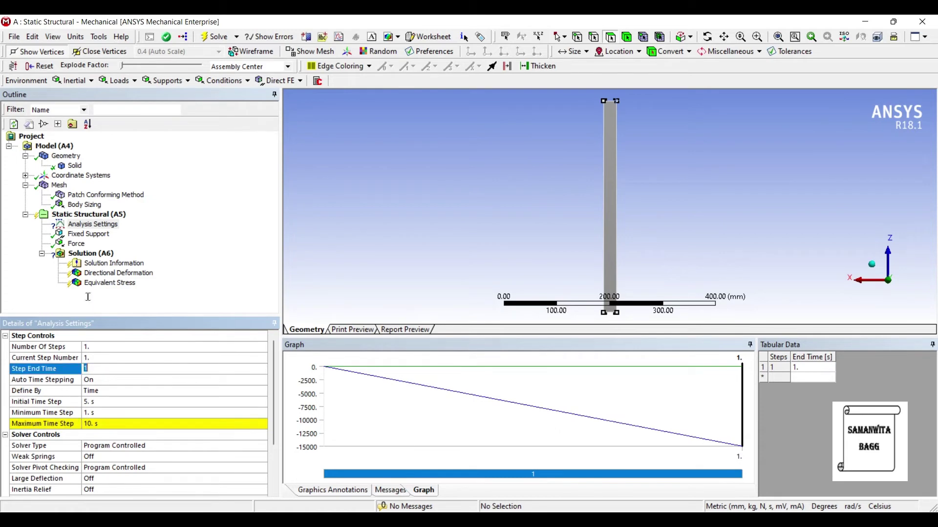
type("1000")
key("Return")
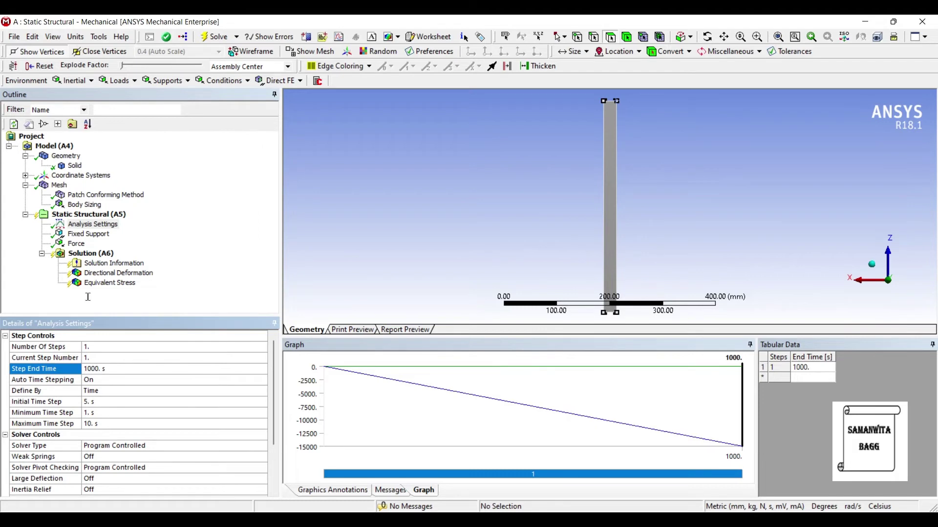
- Turn on Large Deflection in the solver controls of the Analysis Settings
scroll(90, 379, "down", 2)
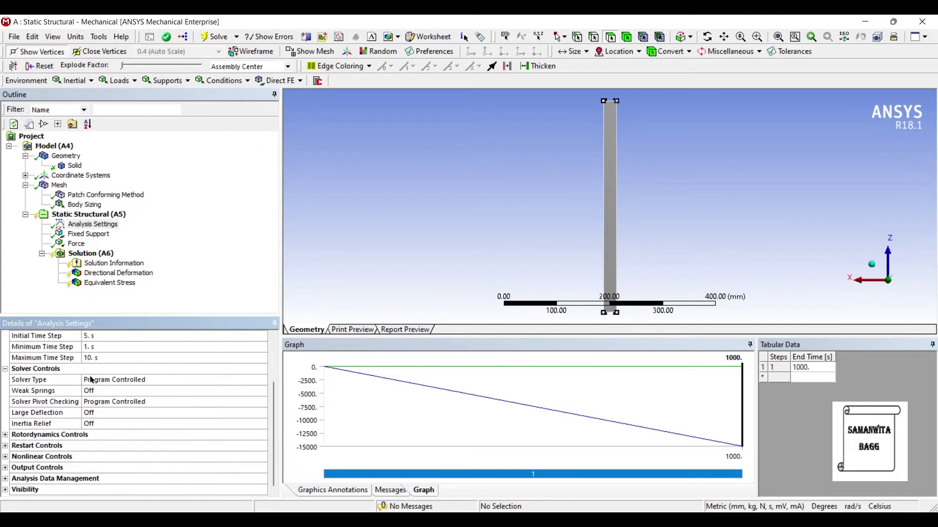
left_click(224, 413)
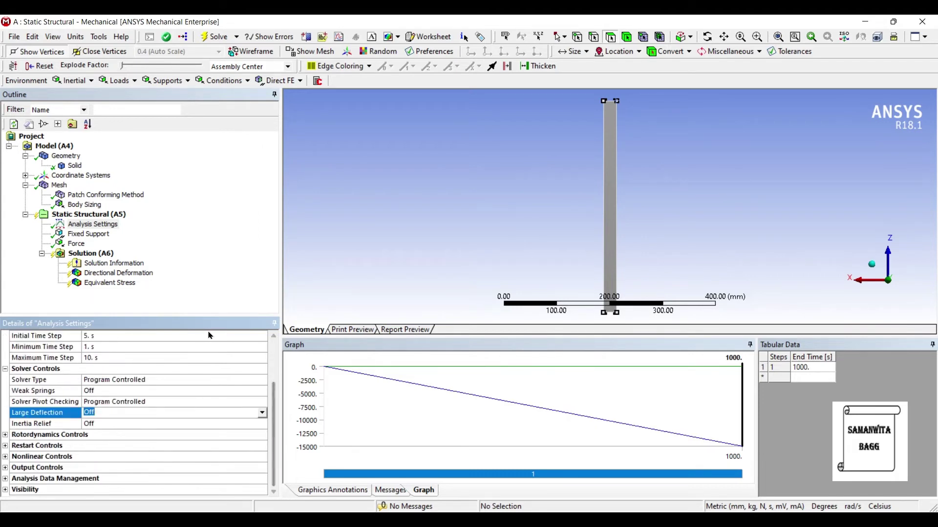
left_click(262, 413)
key("Return")
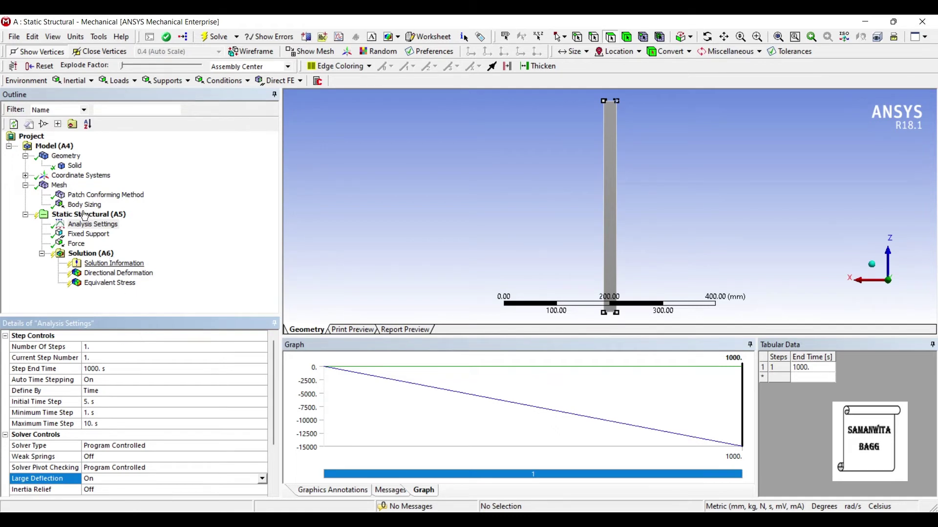
- Set the Solution Output of the Solution Information to Force Convergence
left_click(105, 263)
left_click(115, 264)
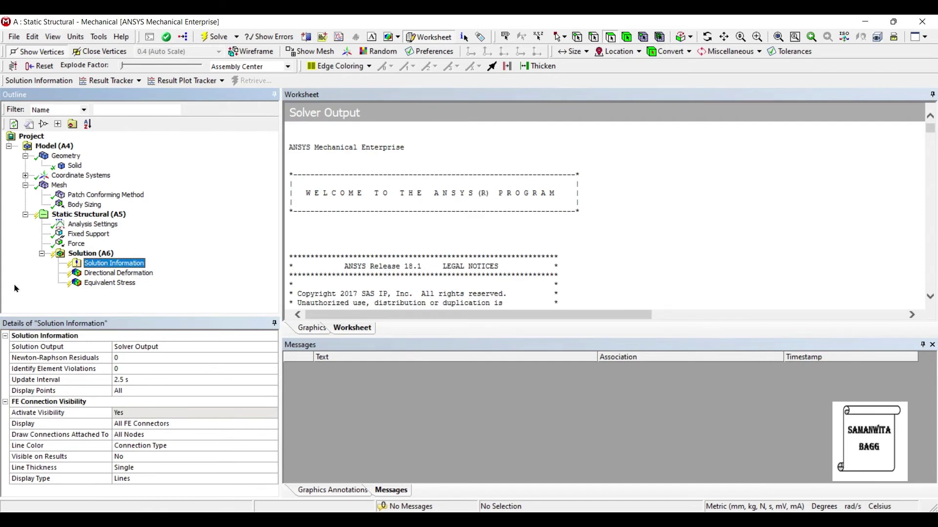
left_click(186, 346)
key("alt+Down")
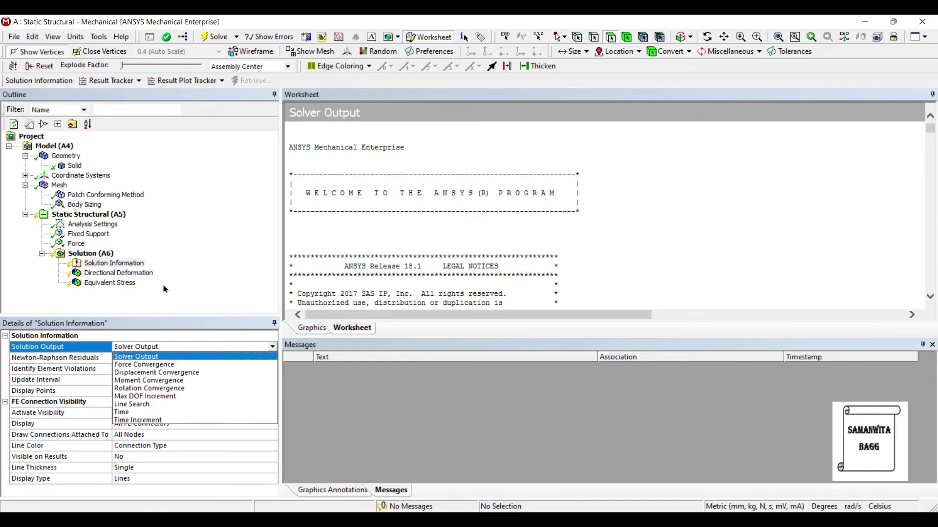
key("Down")
key("Return")
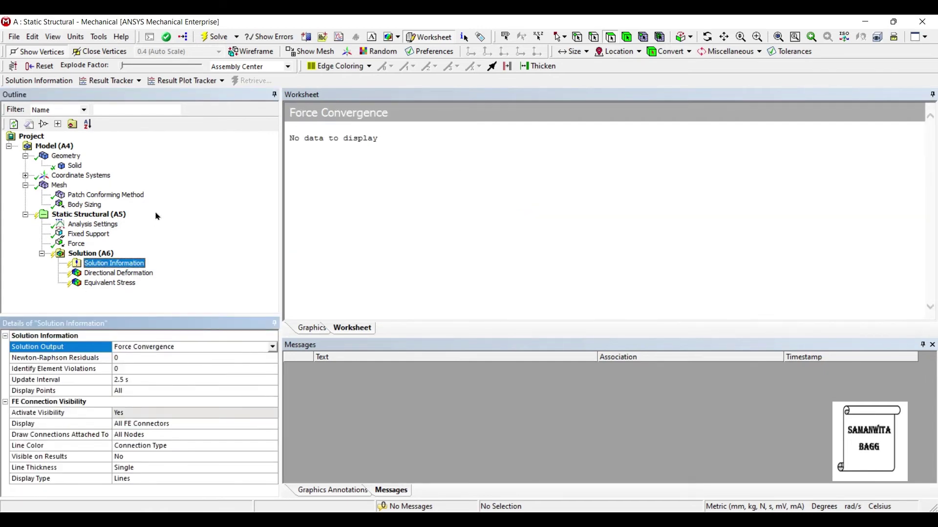
- Solve the analysis again with the updated time stepping and large deflection settings
left_click(156, 213)
key("Up")
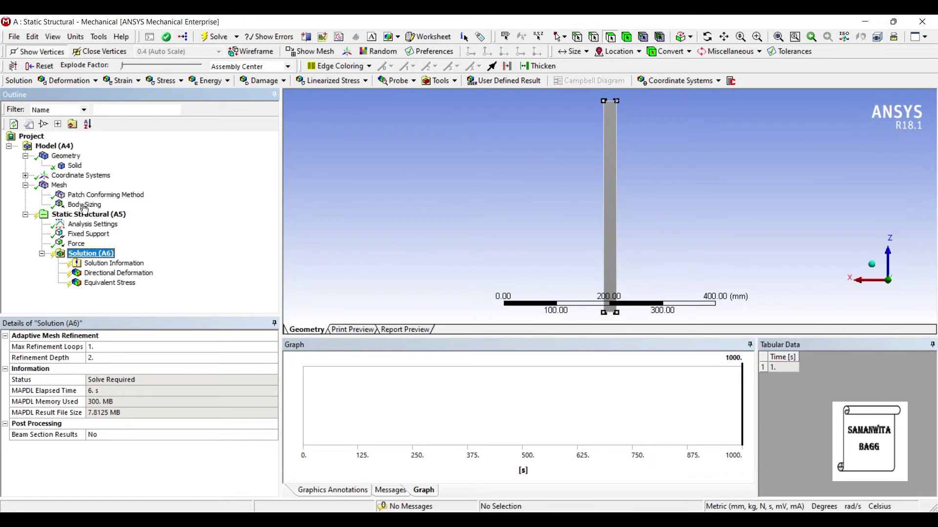
left_click(217, 37)
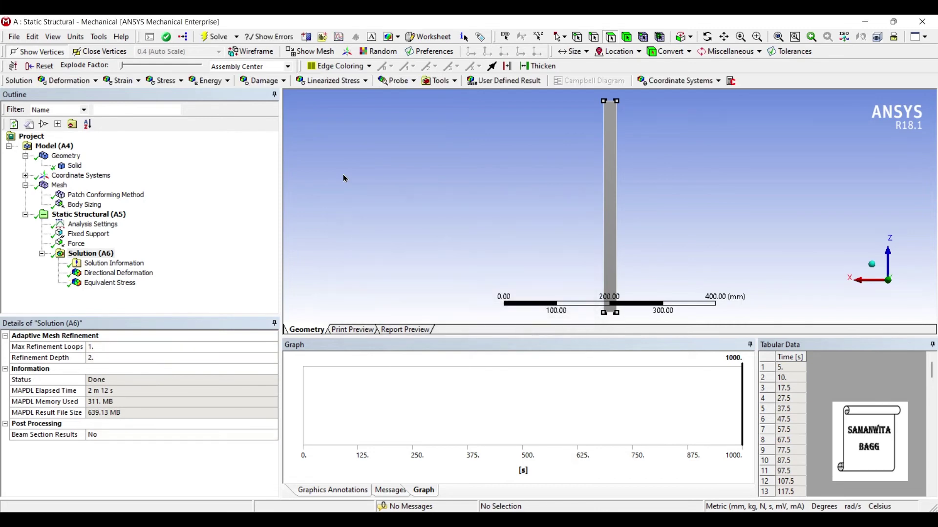
- Display the Directional Deformation result with its maximum and minimum markers on the bar
left_click(118, 273)
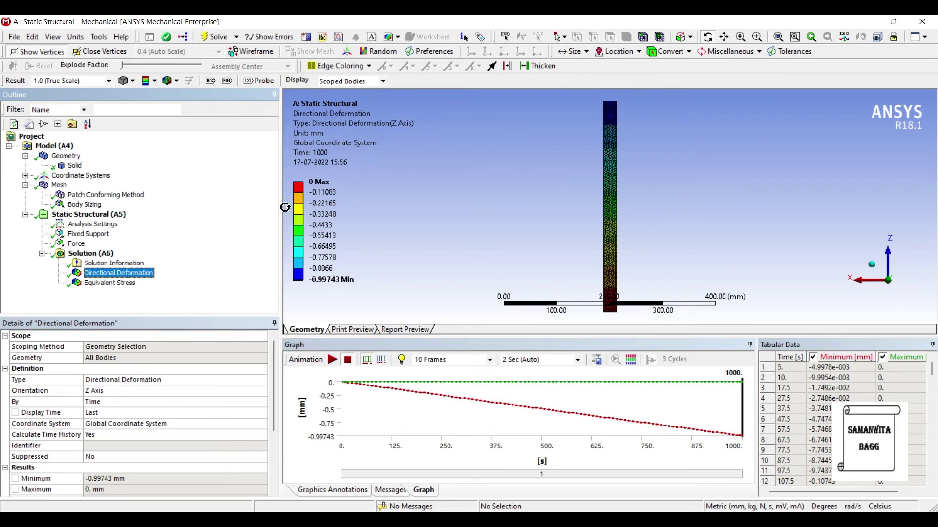
left_click(306, 192)
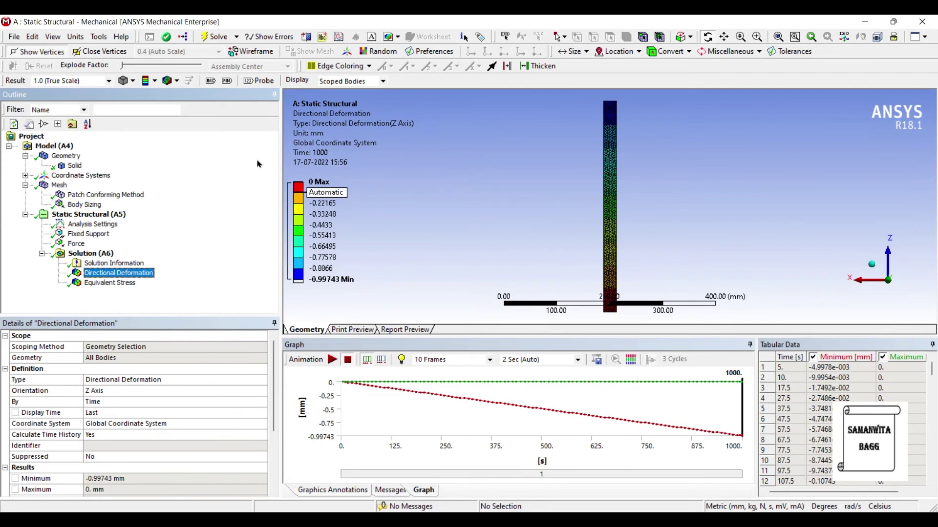
left_click(210, 81)
left_click(227, 80)
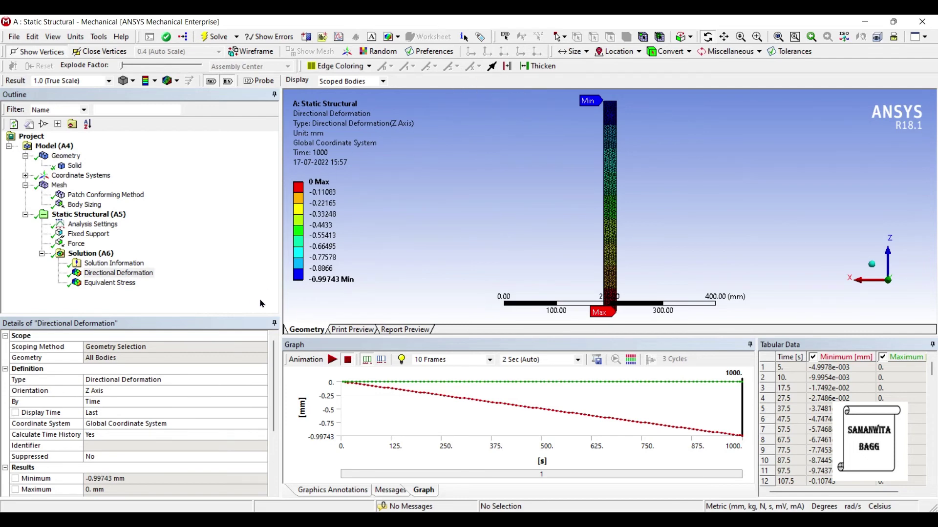
- Animate the Directional Deformation while viewing the bar at an angle, and display the Equivalent Stress result
left_click(332, 359)
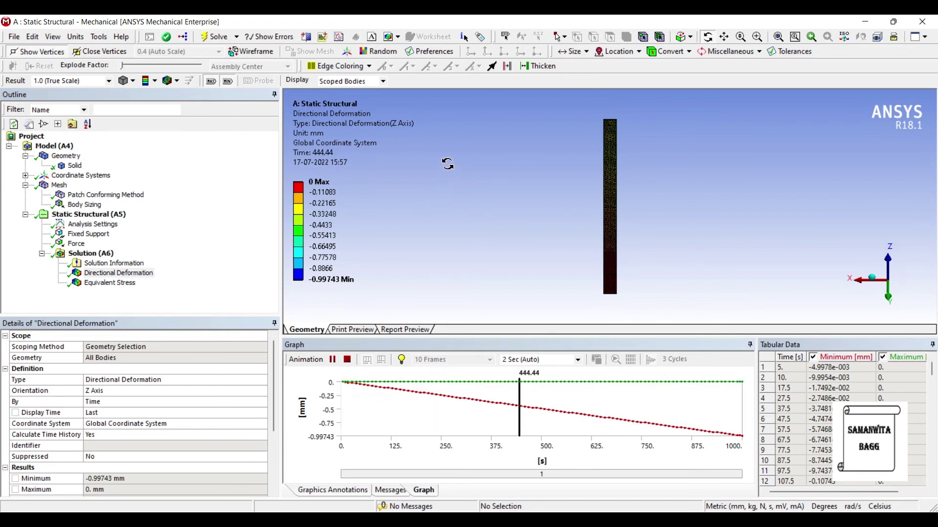
mouse_move(444, 159)
left_mouse_down()
mouse_move(484, 158)
mouse_move(463, 137)
mouse_move(423, 153)
left_mouse_up()
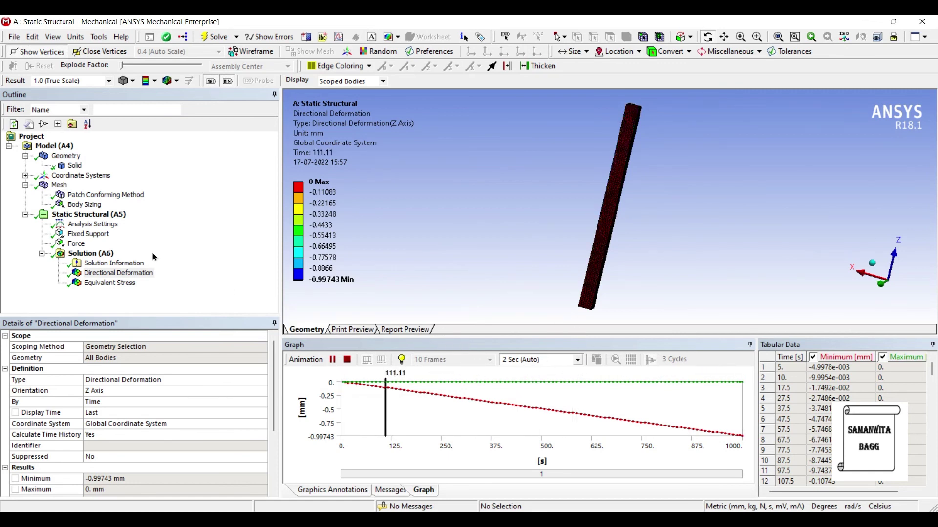
left_click(110, 283)
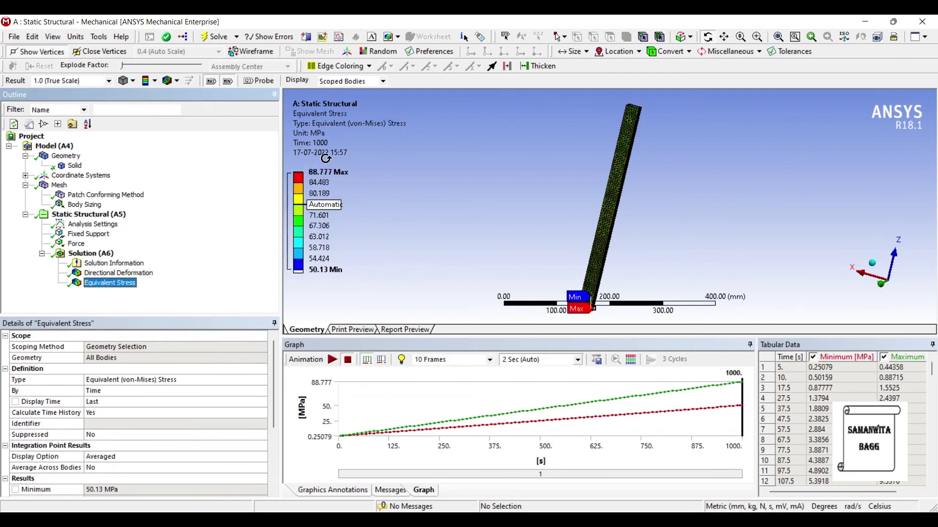